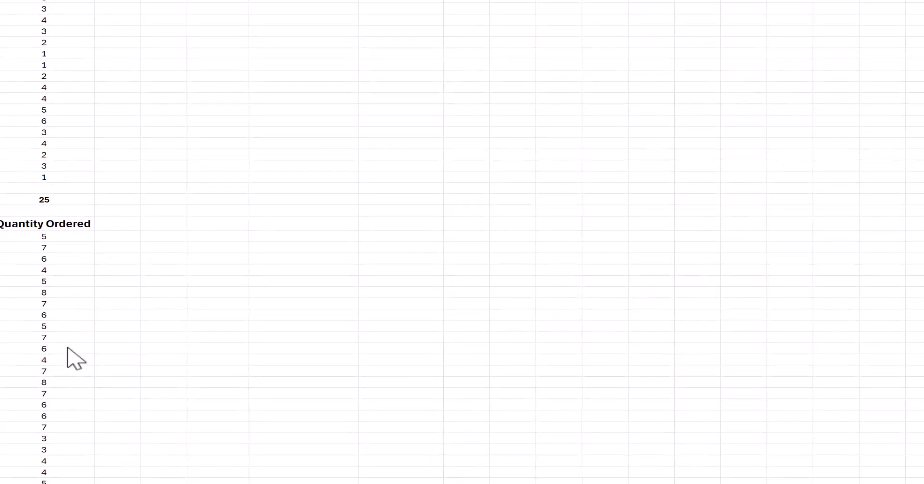
- List the distinct order quantities 1 through 6 in H6:H11 of the discrete data's frequency table
{"action": "scroll", "coordinate": [73, 359], "scroll_direction": "down", "scroll_amount": 15}
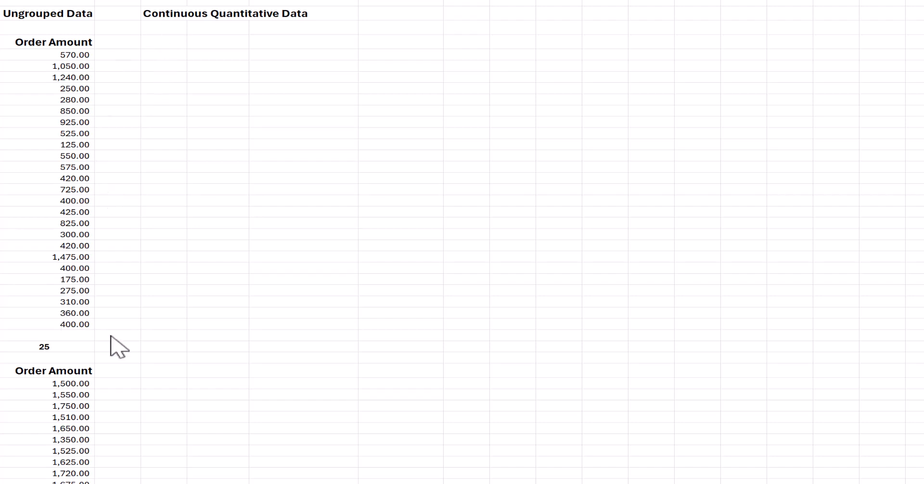
{"action": "scroll", "coordinate": [125, 382], "scroll_direction": "down", "scroll_amount": 5}
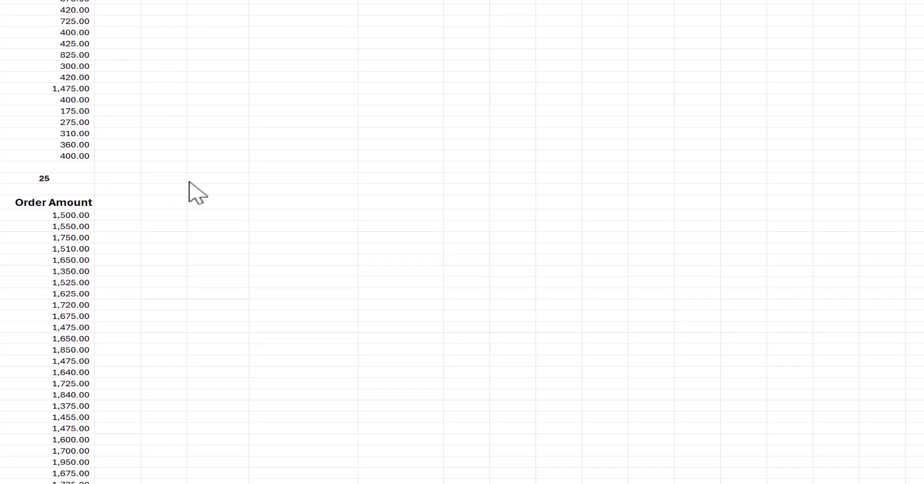
{"action": "scroll", "coordinate": [189, 182], "scroll_direction": "up", "scroll_amount": 20}
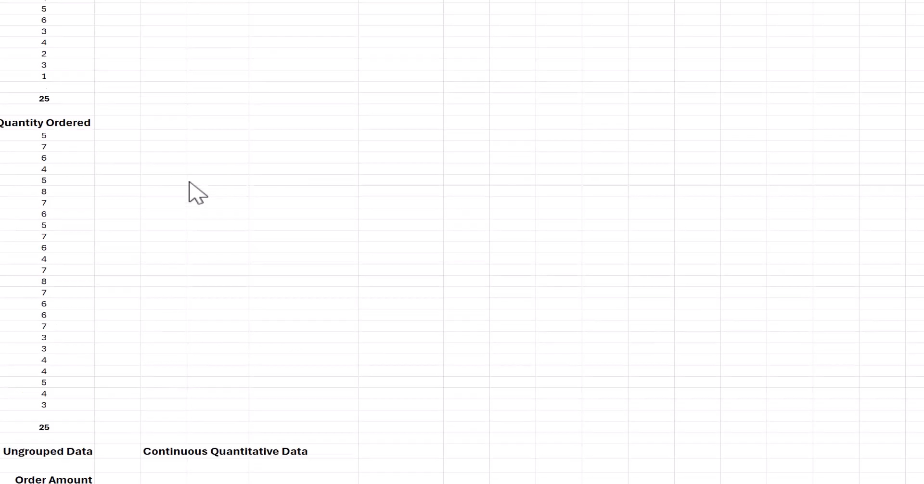
{"action": "scroll", "coordinate": [250, 78], "scroll_direction": "up", "scroll_amount": 5}
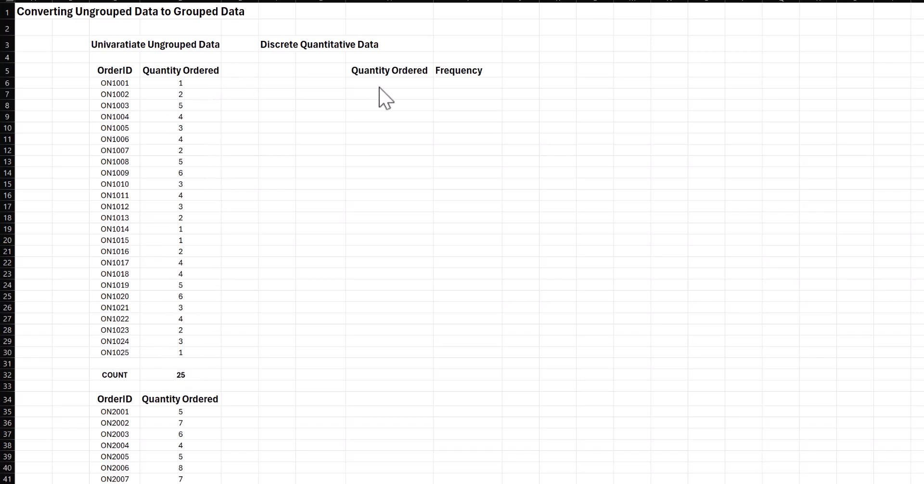
{"action": "left_click", "coordinate": [396, 84]}
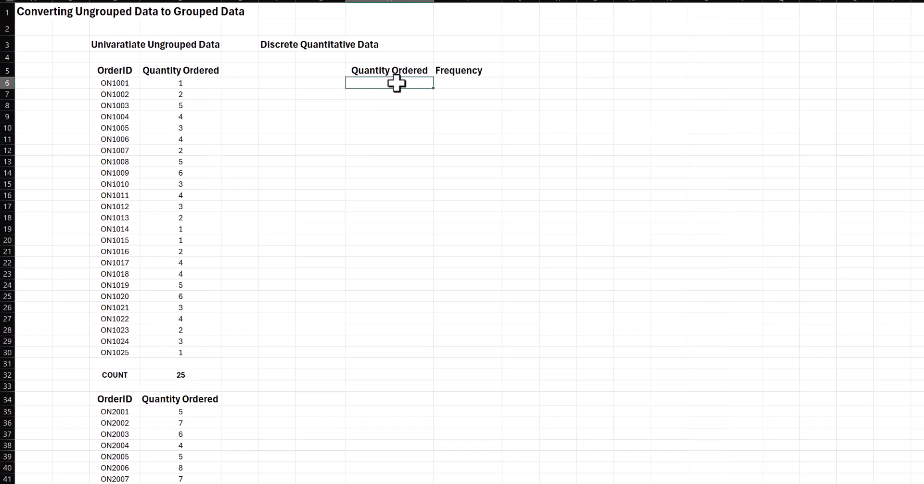
{"action": "type", "text": "1"}
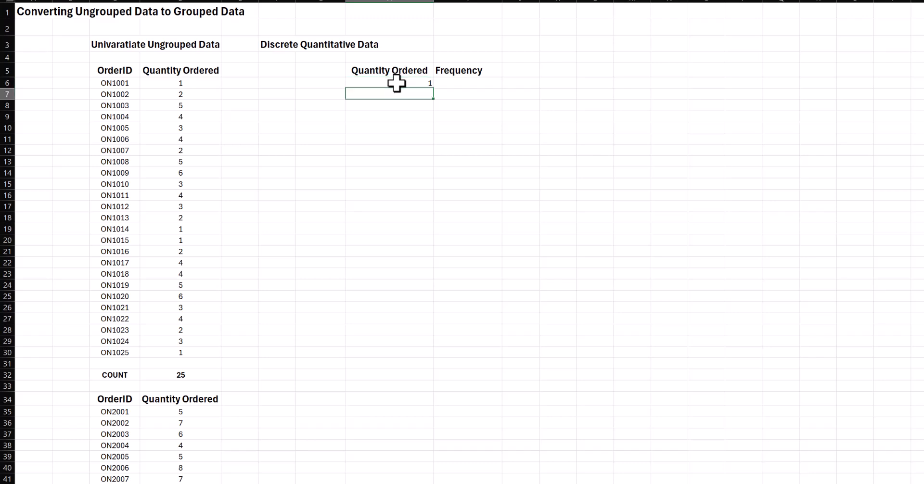
{"action": "type", "text": " 2 3 4 5 6"}
{"action": "key", "text": "Return"}
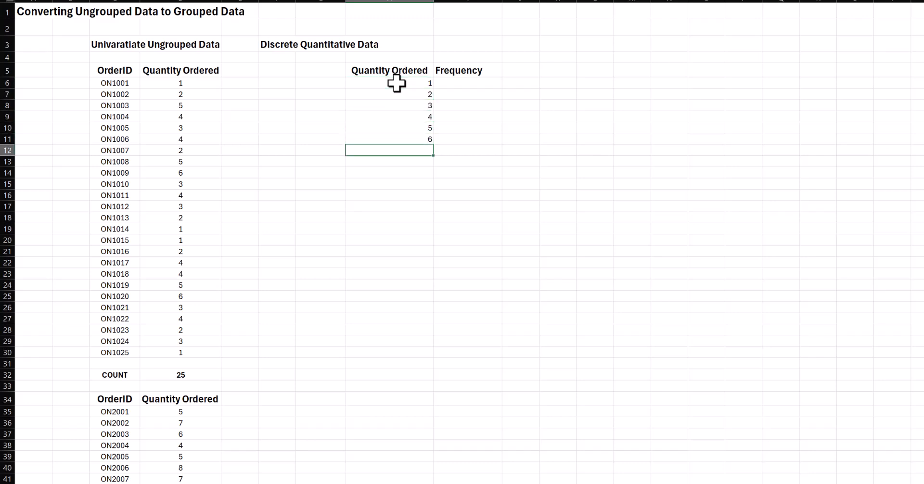
- Count the orders matching the first quantity by entering =COUNTIF(D6:D30,H6) in Frequency cell I6
{"action": "key", "text": "Right"}
{"action": "key", "text": "ctrl+Up"}
{"action": "key", "text": "Down"}
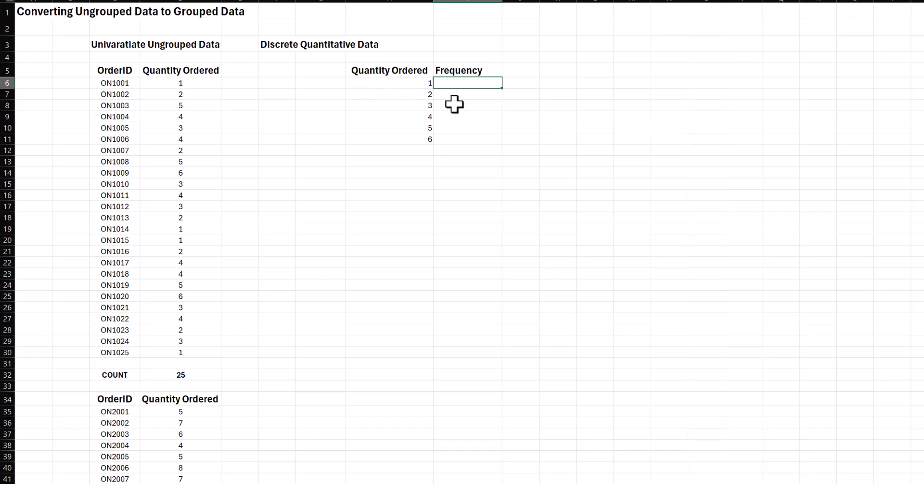
{"action": "left_click_drag", "start_coordinate": [180, 81], "coordinate": [183, 351]}
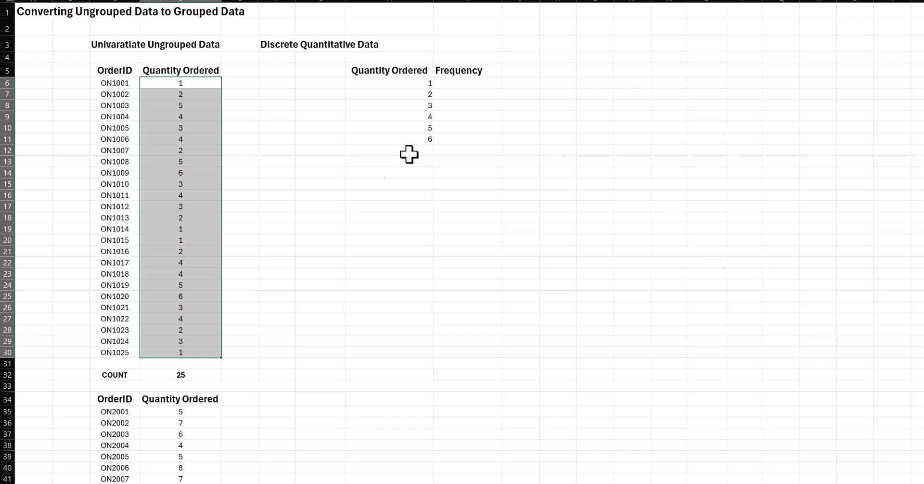
{"action": "left_click", "coordinate": [453, 83]}
{"action": "type", "text": "=COUNT"}
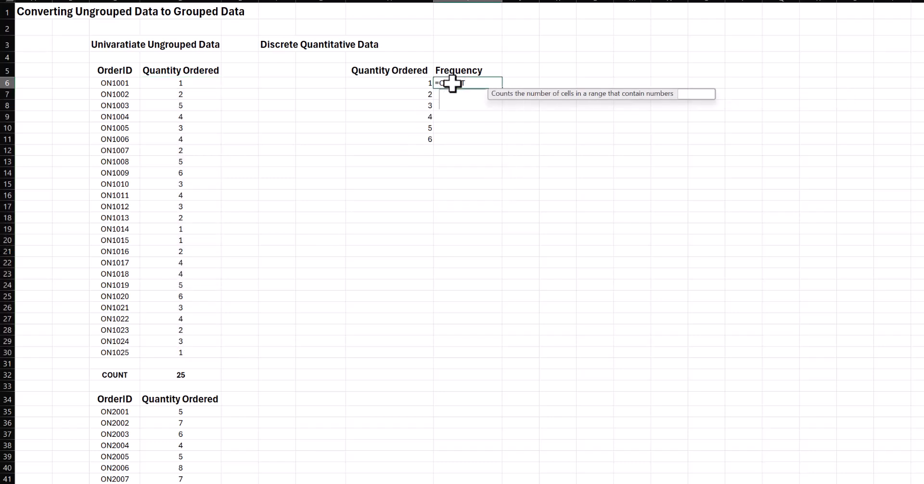
{"action": "type", "text": "IF("}
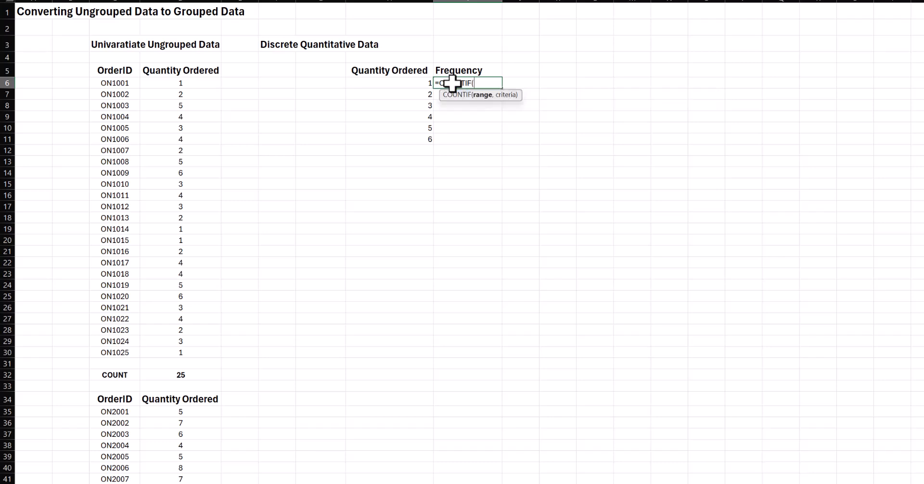
{"action": "left_click_drag", "start_coordinate": [207, 82], "coordinate": [208, 350]}
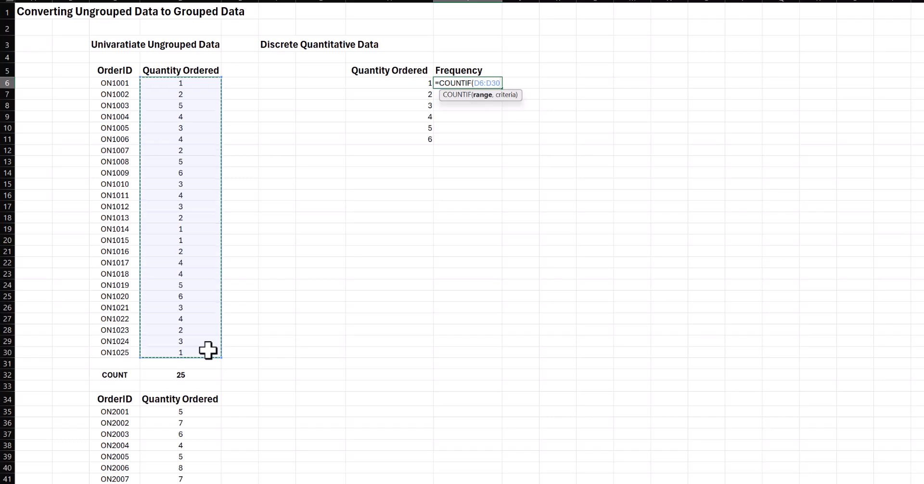
{"action": "type", "text": ","}
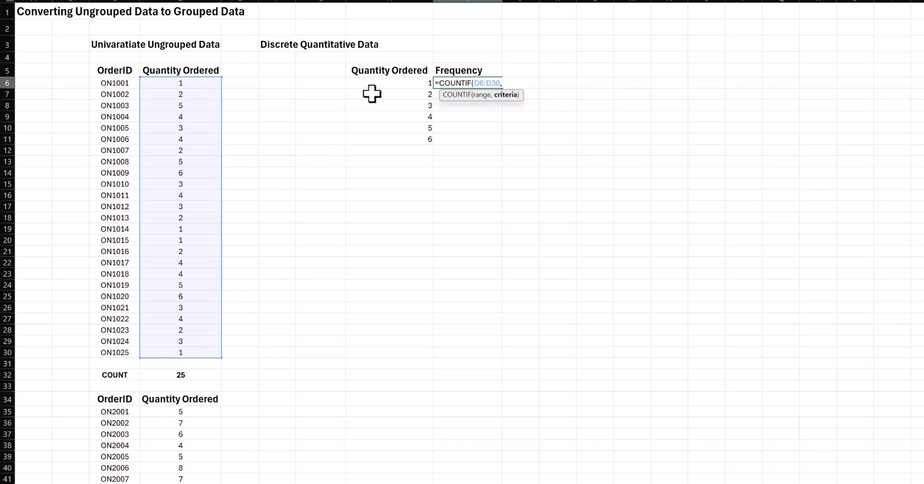
{"action": "left_click", "coordinate": [412, 83]}
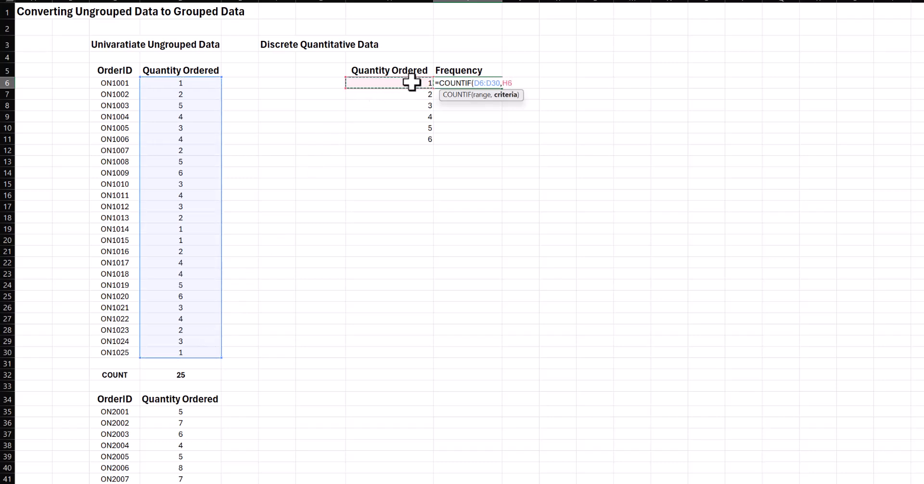
{"action": "type", "text": ")"}
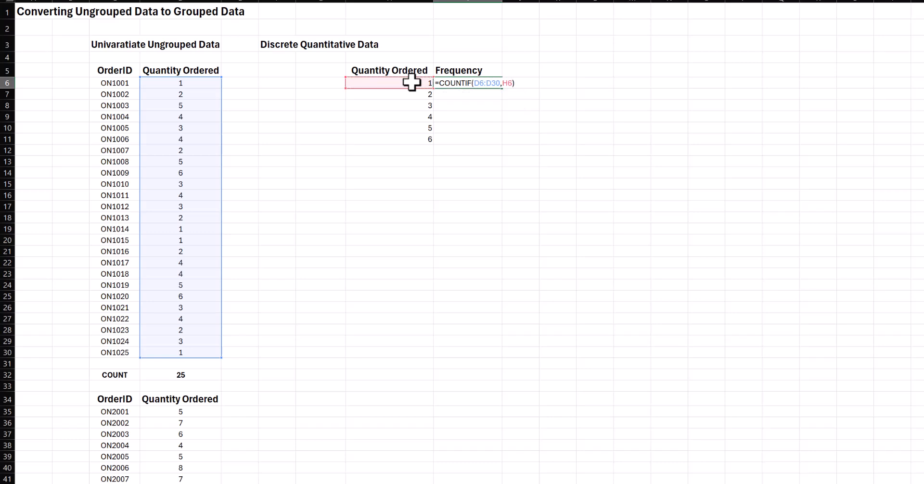
{"action": "key", "text": "Return"}
- Check each occurrence of quantity 1 in the ungrouped Quantity Ordered column against the first frequency
{"action": "left_click", "coordinate": [193, 83]}
{"action": "left_click", "coordinate": [197, 229]}
{"action": "left_click", "coordinate": [196, 241]}
{"action": "left_click", "coordinate": [197, 353]}
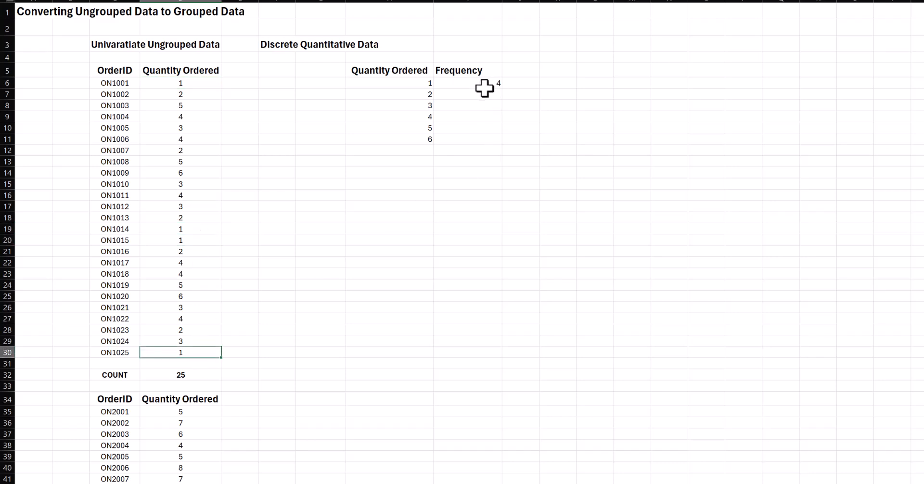
- Enter =COUNTIF(D6:D30,H7) in I7 and fill the formula down through I11
{"action": "left_click", "coordinate": [481, 92]}
{"action": "type", "text": "="}
{"action": "type", "text": "COUNT"}
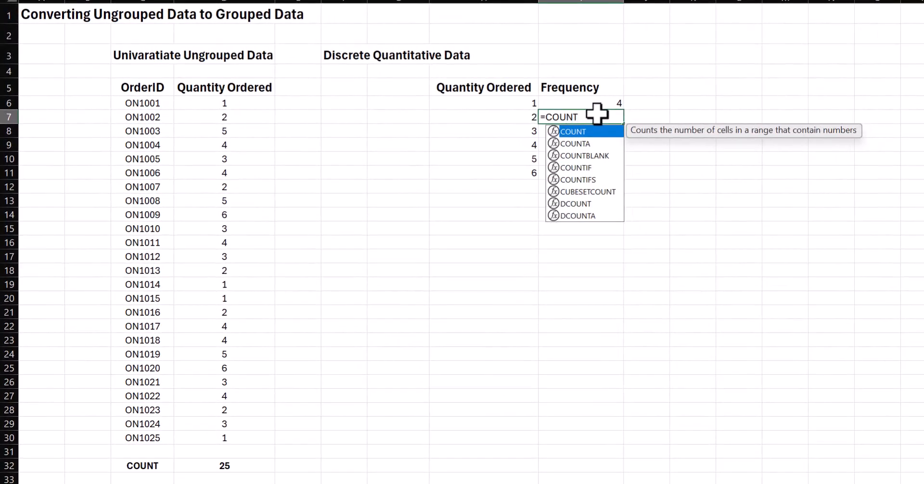
{"action": "type", "text": "IF("}
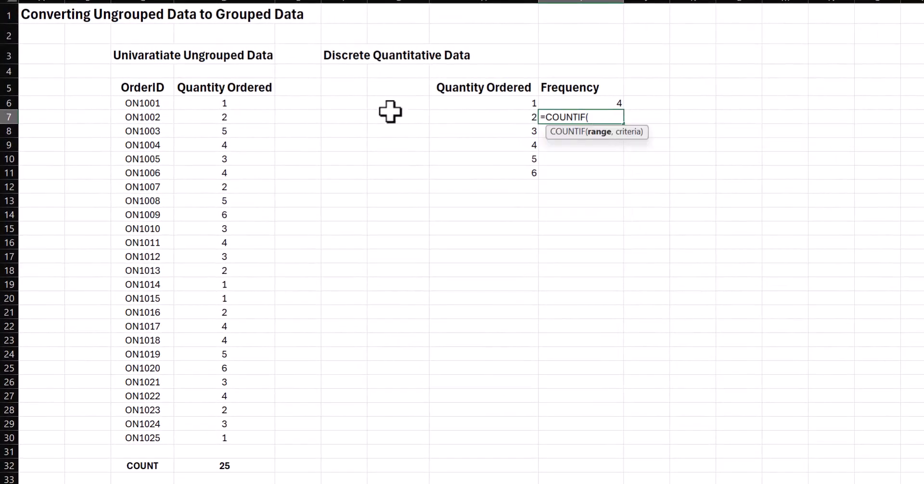
{"action": "left_click_drag", "start_coordinate": [269, 105], "coordinate": [231, 438]}
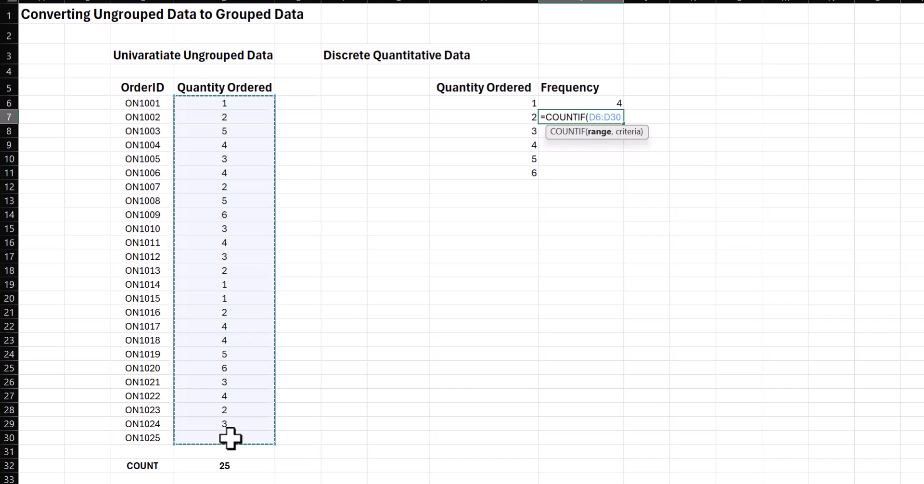
{"action": "type", "text": ","}
{"action": "left_click", "coordinate": [495, 113]}
{"action": "type", "text": ")"}
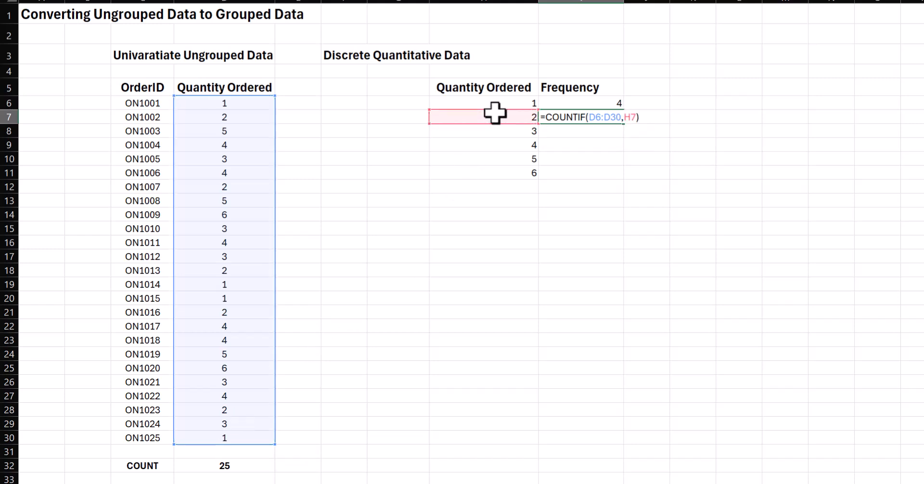
{"action": "key", "text": "Return"}
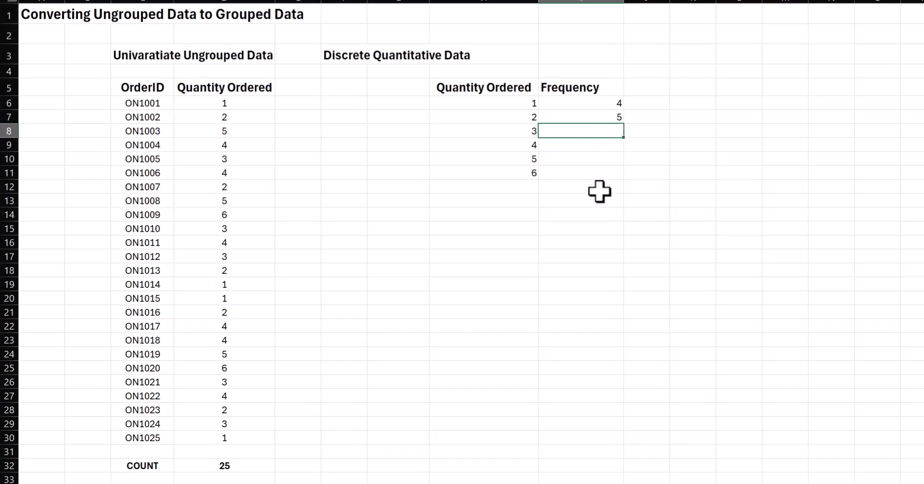
{"action": "left_click", "coordinate": [611, 116]}
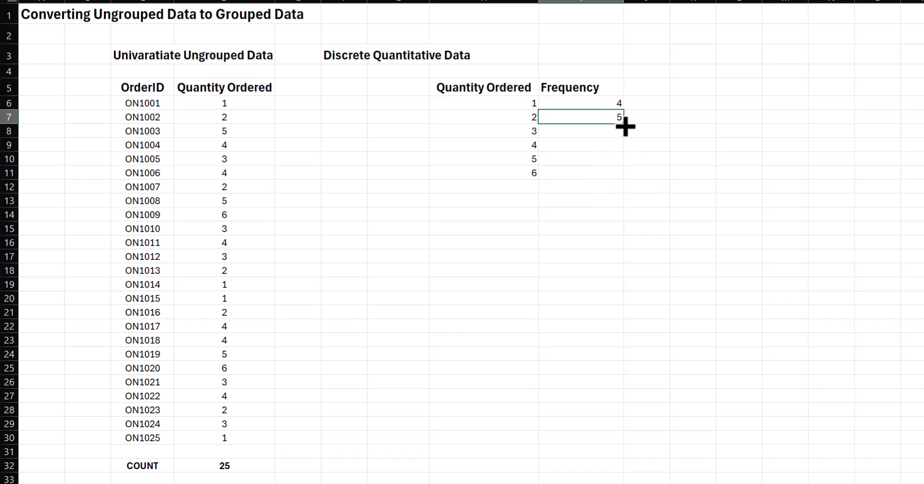
{"action": "left_click_drag", "start_coordinate": [625, 126], "coordinate": [612, 179]}
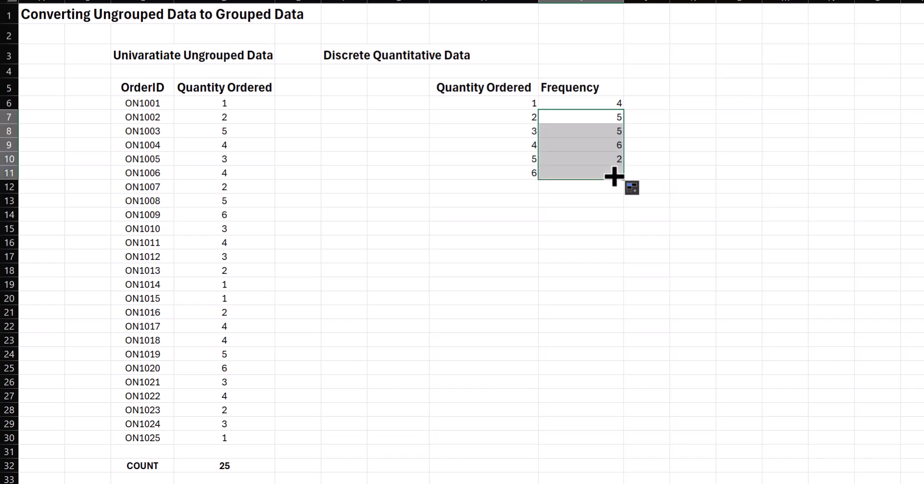
- Total the frequencies in I13 with a SUM of I6:I11
{"action": "left_click", "coordinate": [601, 201]}
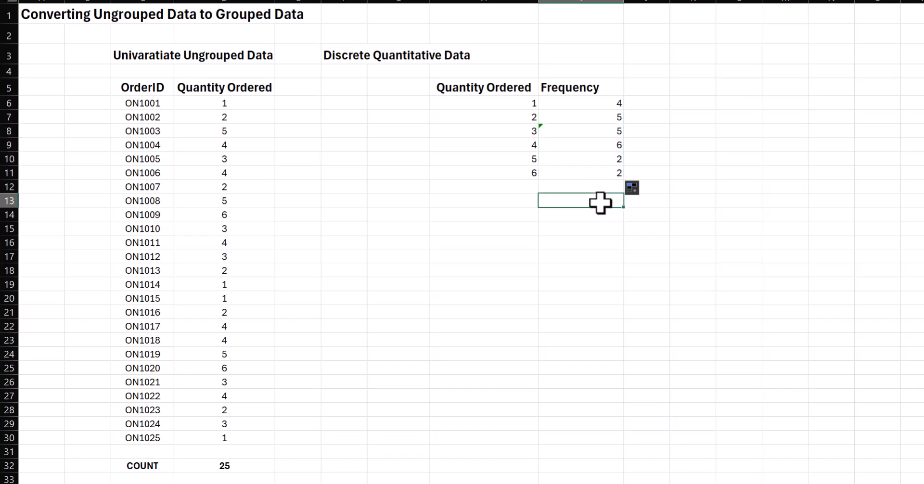
{"action": "type", "text": "=sum("}
{"action": "key", "text": "Up"}
{"action": "key", "text": "Up"}
{"action": "key", "text": "shift+Up"}
{"action": "key", "text": "shift+Up"}
{"action": "key", "text": "shift+Up"}
{"action": "key", "text": "shift+Up"}
{"action": "key", "text": "shift+Up"}
{"action": "key", "text": "ctrl+Return"}
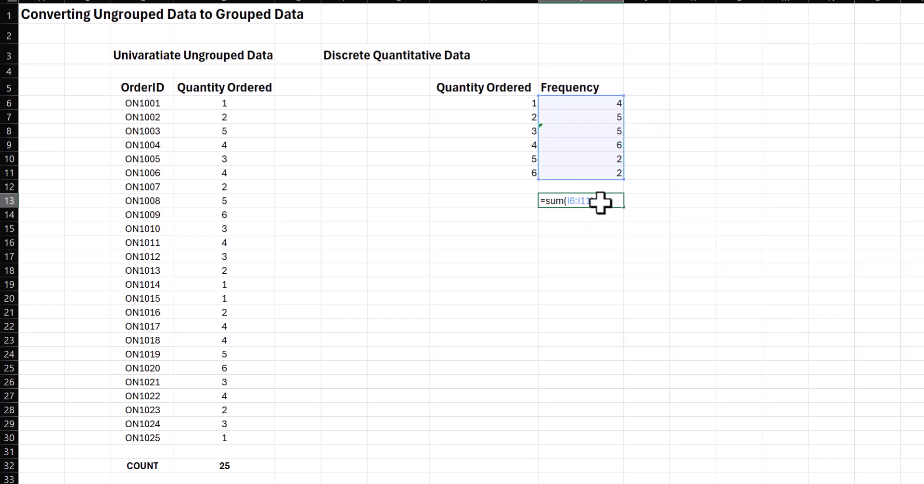
- Compare the frequency total with the order count, and examine the COUNTIF ranges in I6, I7 and I8 against the source data in column D
{"action": "left_click", "coordinate": [230, 465]}
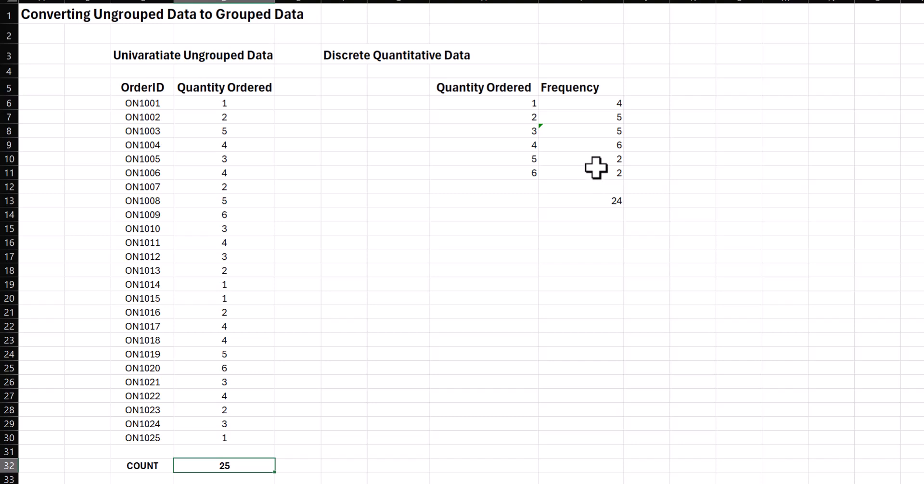
{"action": "left_click", "coordinate": [610, 130]}
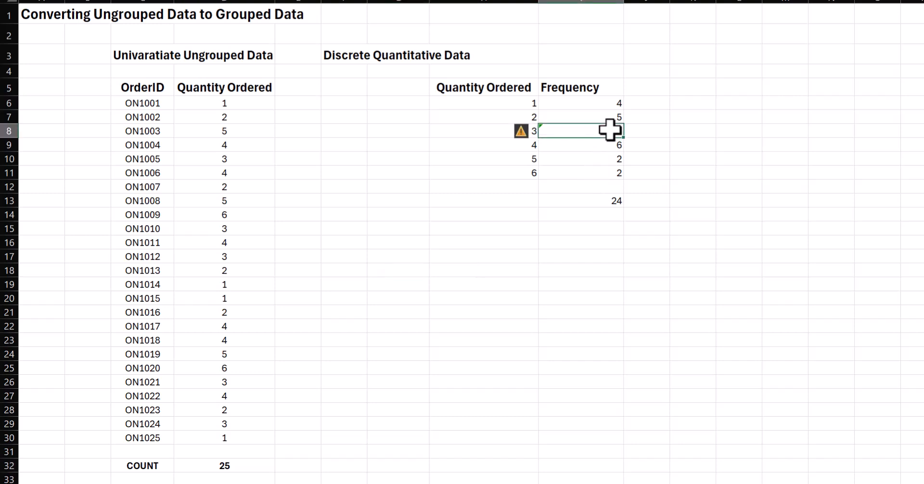
{"action": "left_click", "coordinate": [607, 103]}
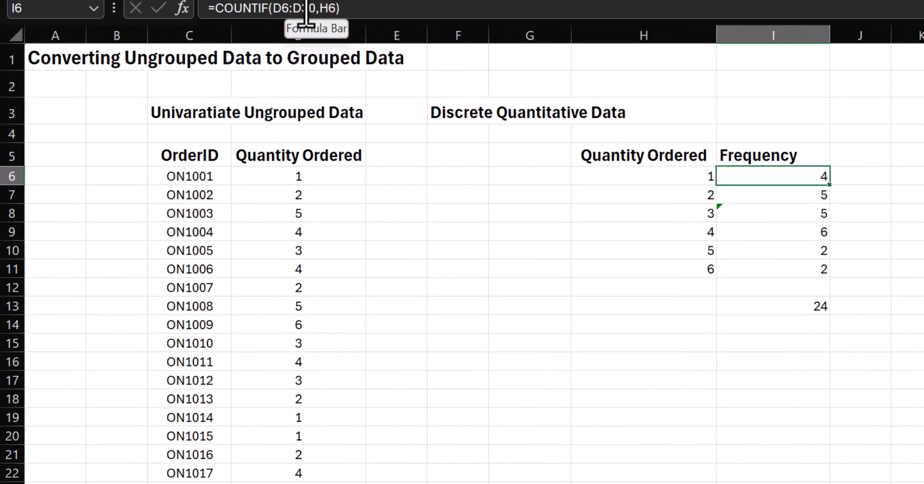
{"action": "left_click", "coordinate": [295, 182]}
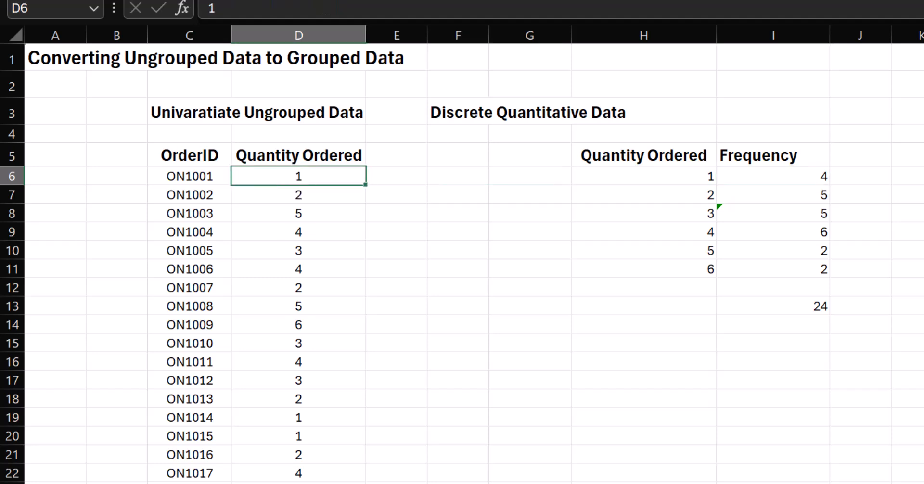
{"action": "key", "text": "ctrl+Down"}
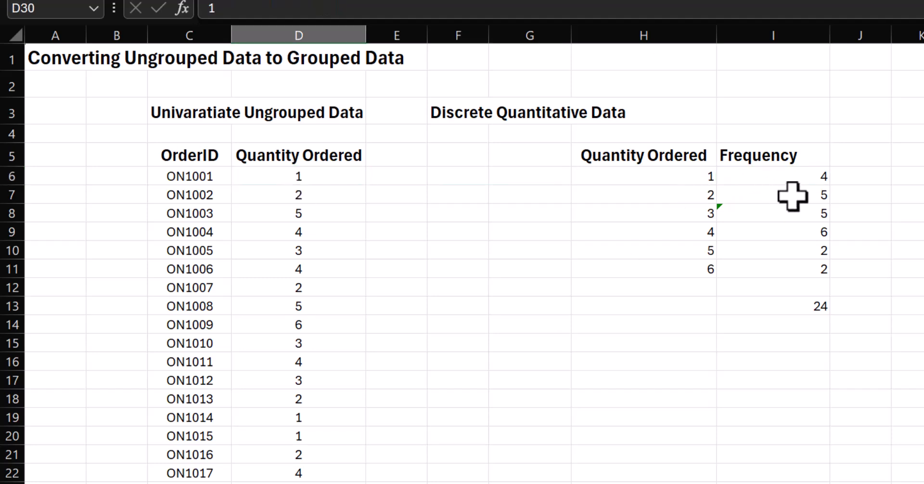
{"action": "left_click", "coordinate": [737, 189]}
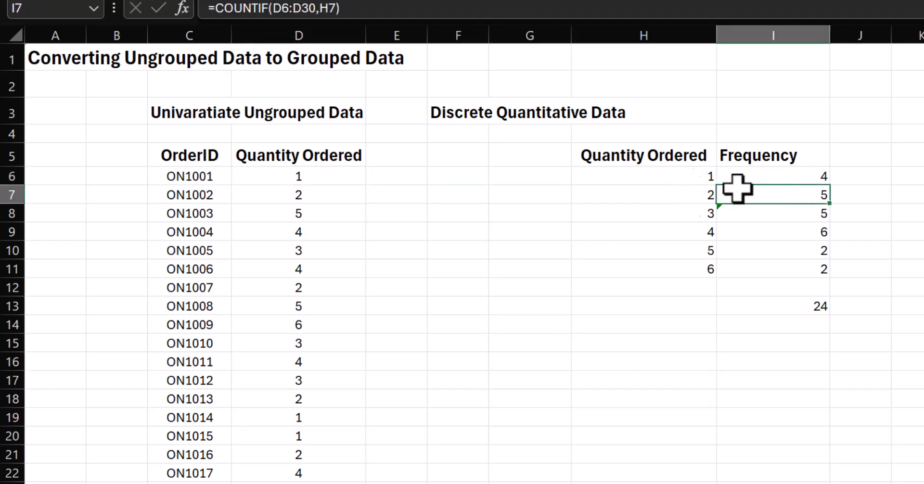
{"action": "left_click", "coordinate": [293, 174]}
{"action": "key", "text": "ctrl+Down"}
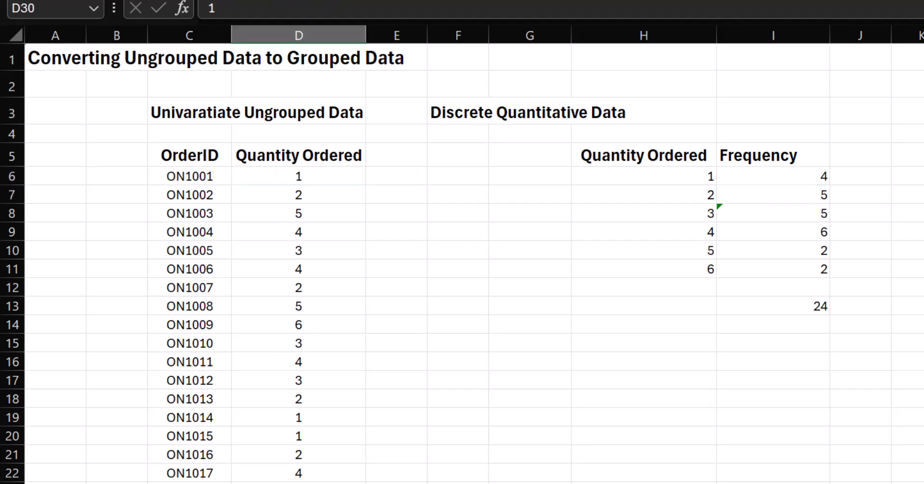
{"action": "left_click", "coordinate": [780, 210]}
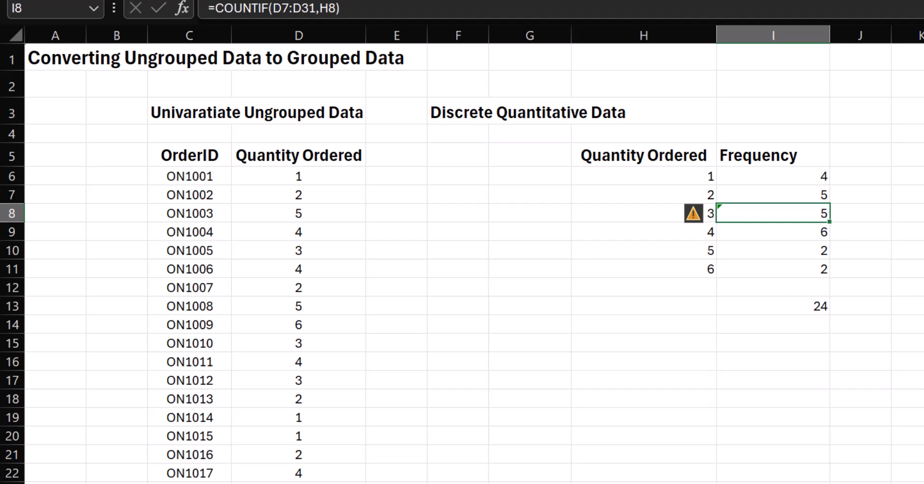
- Undo the frequency fill-down and lock the range rows in I6, making the formula =COUNTIF(D$6:D$30,H6)
{"action": "key", "text": "ctrl+z"}
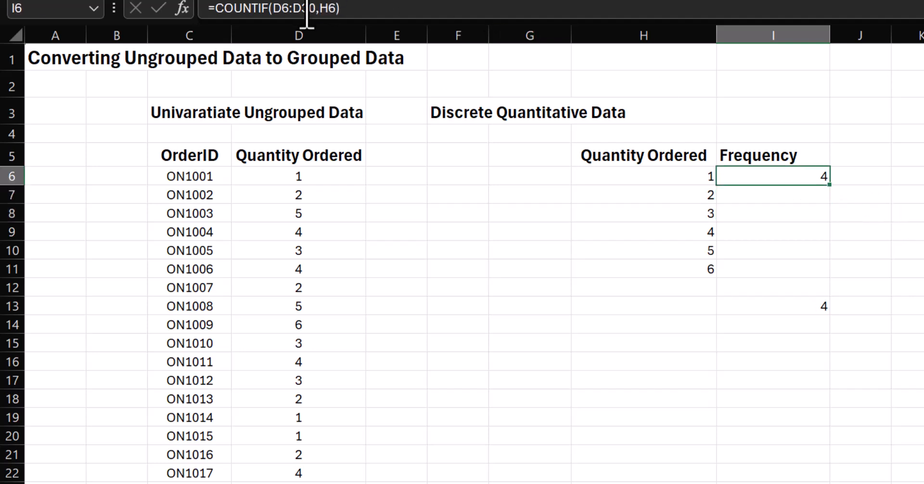
{"action": "left_click", "coordinate": [285, 9]}
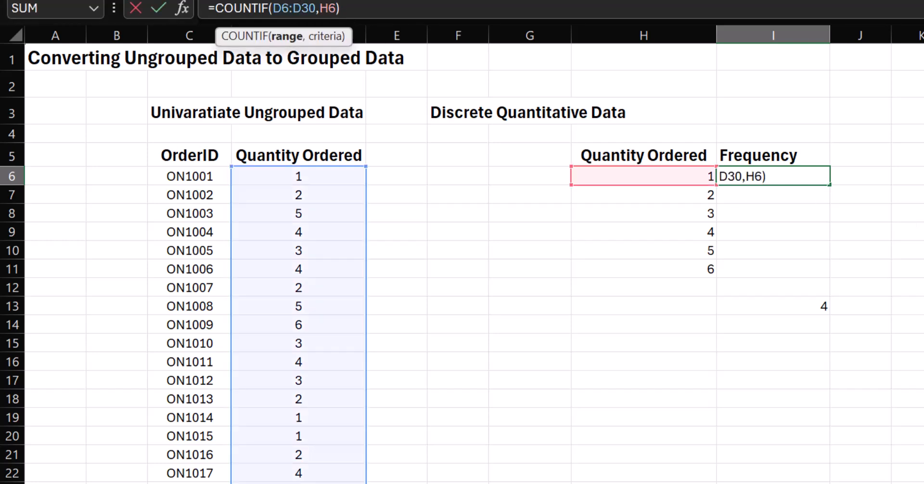
{"action": "type", "text": "$"}
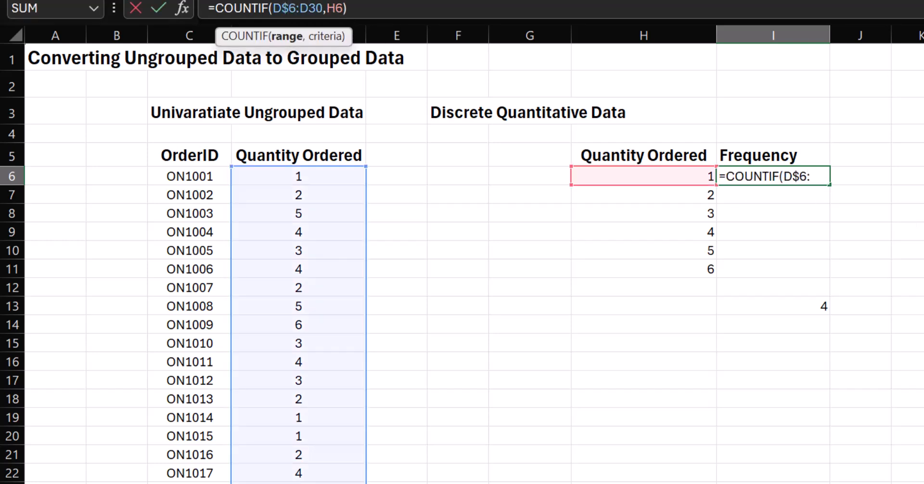
{"action": "key", "text": "Right"}
{"action": "type", "text": "$"}
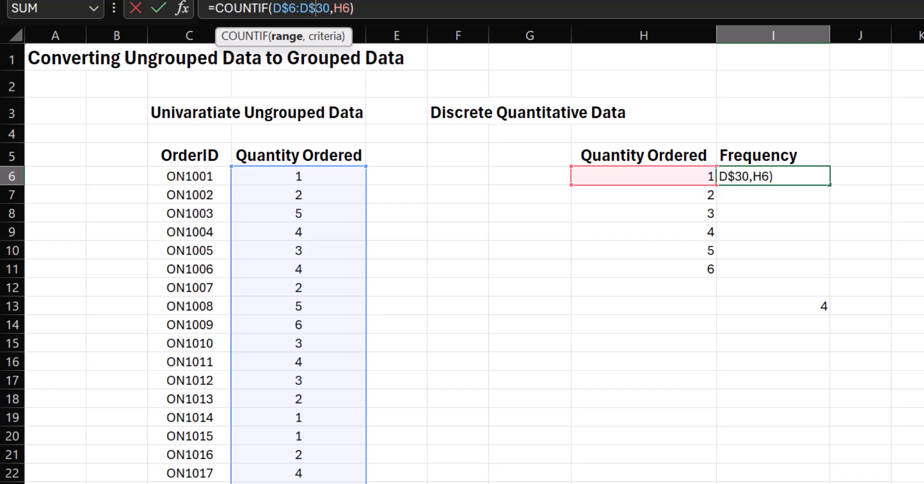
{"action": "key", "text": "Right"}
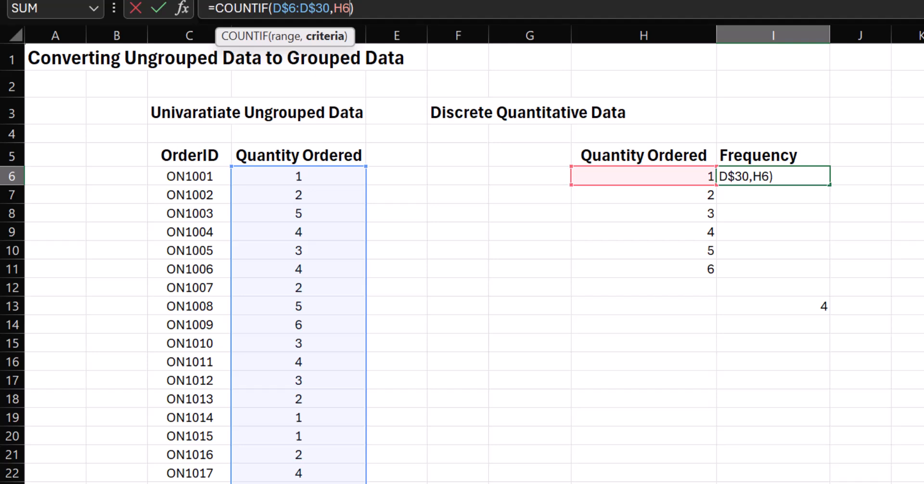
{"action": "key", "text": "Return"}
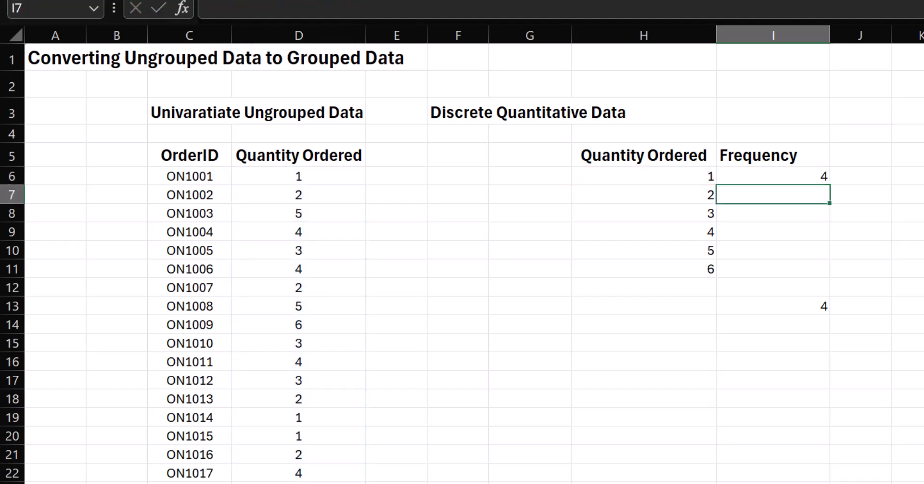
- Fill the corrected formula from I6 down through I11 and check the frequency total in I13
{"action": "left_click", "coordinate": [811, 176]}
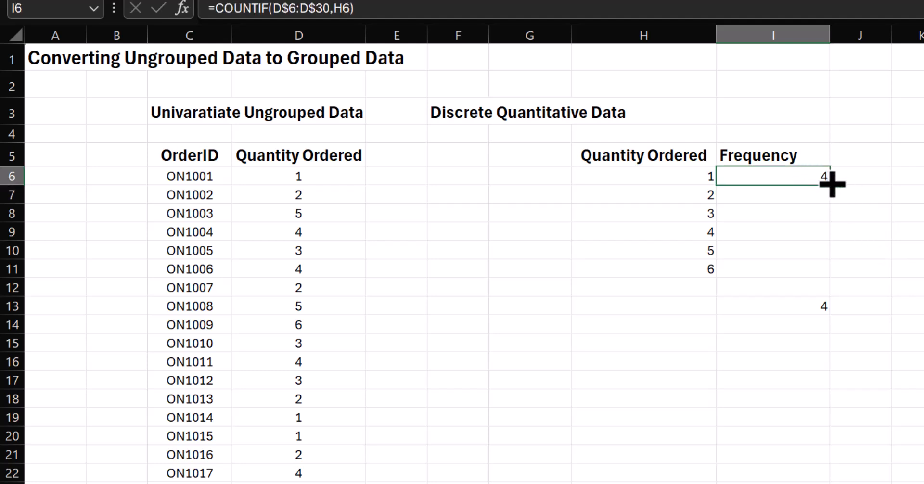
{"action": "left_click_drag", "start_coordinate": [837, 186], "coordinate": [834, 279]}
{"action": "left_click", "coordinate": [817, 311]}
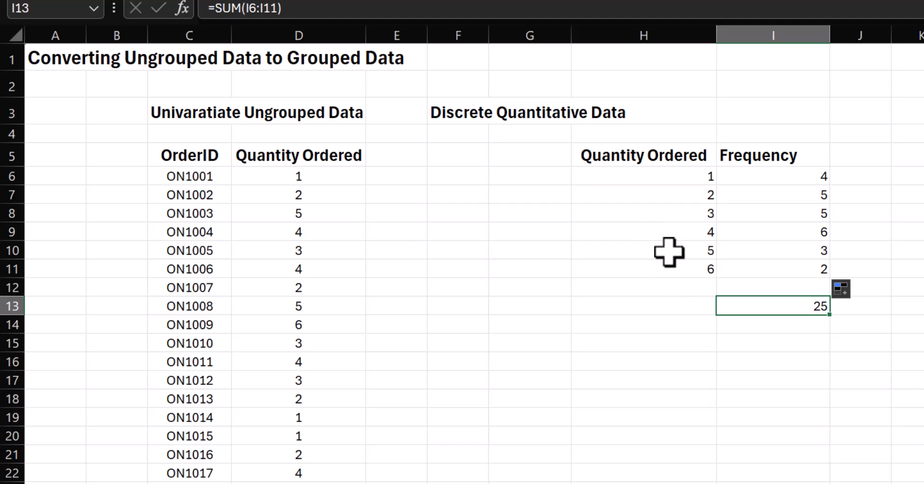
- Copy the Quantity Ordered and Frequency headers to H34:I34 beside the second order list
{"action": "left_click_drag", "start_coordinate": [652, 159], "coordinate": [722, 154]}
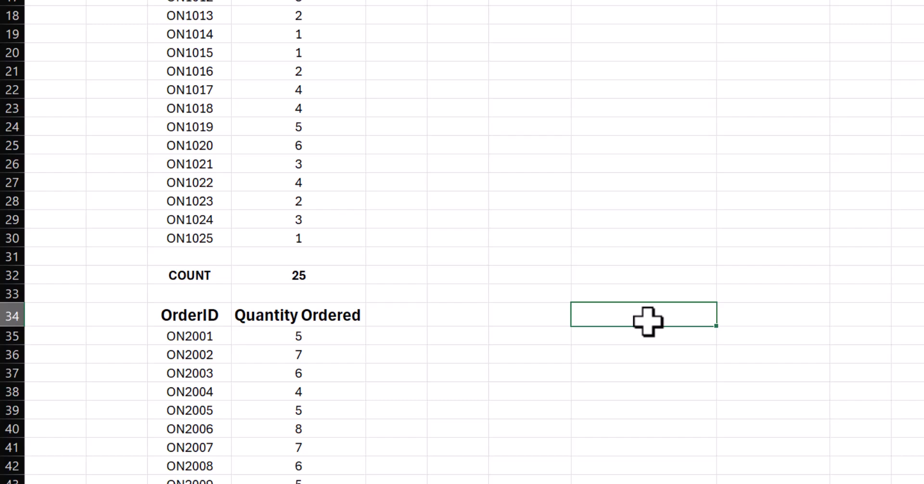
{"action": "type", "text": "Quantity Ordered\tFrequency"}
{"action": "scroll", "coordinate": [327, 308], "scroll_direction": "down", "scroll_amount": 3}
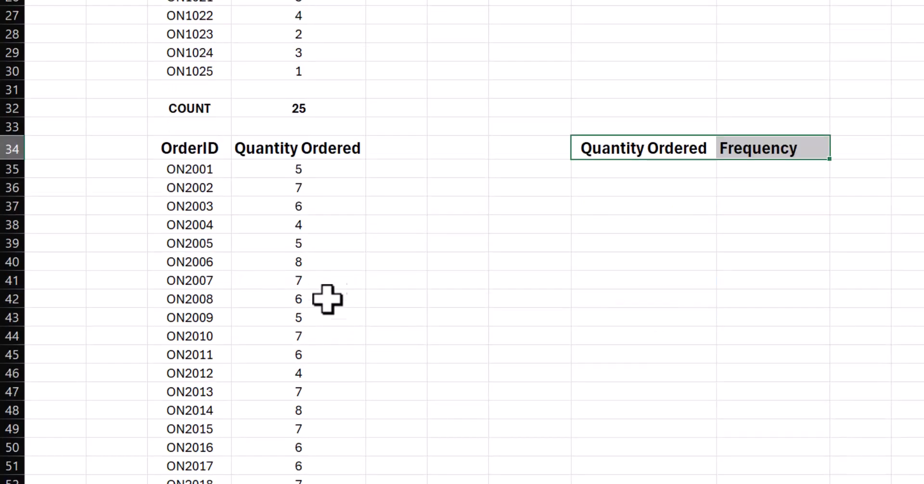
- List the quantities 3, 4, 5, 6, 7 and 8 in H35:H40 under the Quantity Ordered header
{"action": "left_click", "coordinate": [642, 166]}
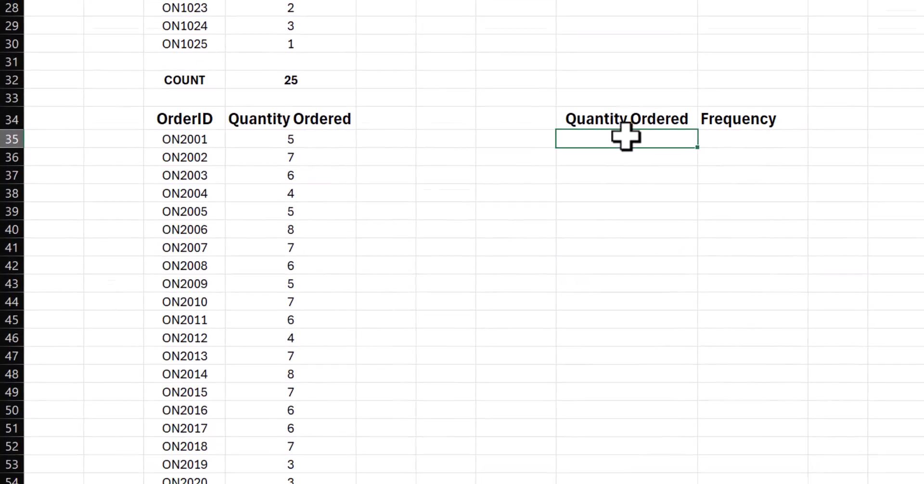
{"action": "type", "text": "3"}
{"action": "key", "text": "Return"}
{"action": "type", "text": "4"}
{"action": "key", "text": "Return"}
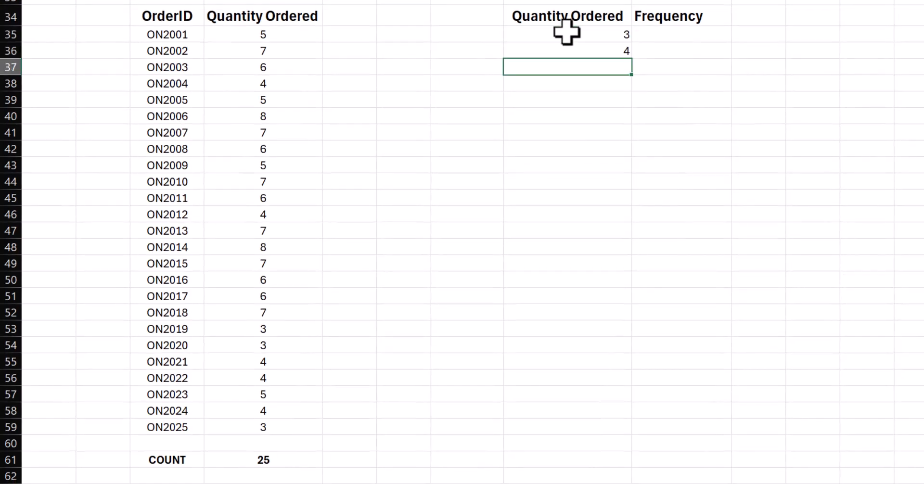
{"action": "type", "text": "5"}
{"action": "key", "text": "Return"}
{"action": "type", "text": "6"}
{"action": "key", "text": "Return"}
{"action": "type", "text": "7"}
{"action": "key", "text": "Return"}
{"action": "type", "text": "8"}
{"action": "key", "text": "Tab"}
- Write the formula =COUNTIF(D35:D59,H35) in I35 to count the orders with the first listed quantity
{"action": "key", "text": "Up"}
{"action": "key", "text": "Up"}
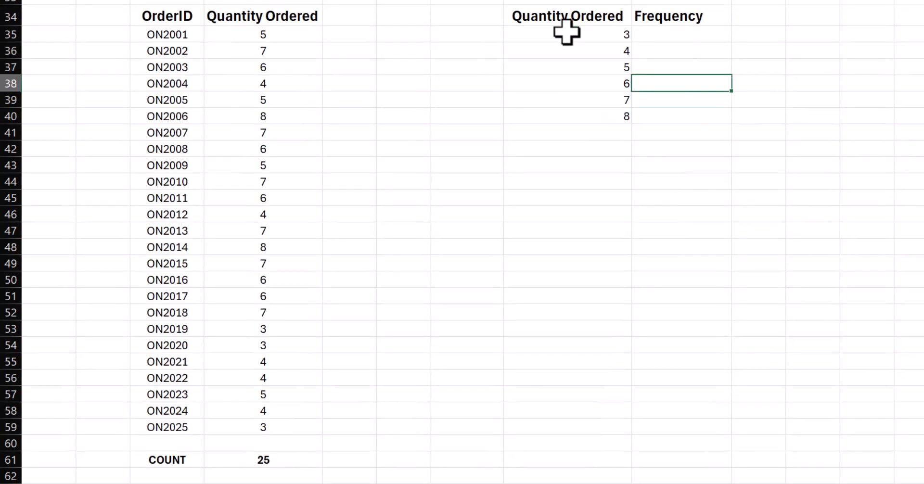
{"action": "key", "text": "Up"}
{"action": "key", "text": "Up"}
{"action": "key", "text": "Up"}
{"action": "type", "text": "=COUNTIF"}
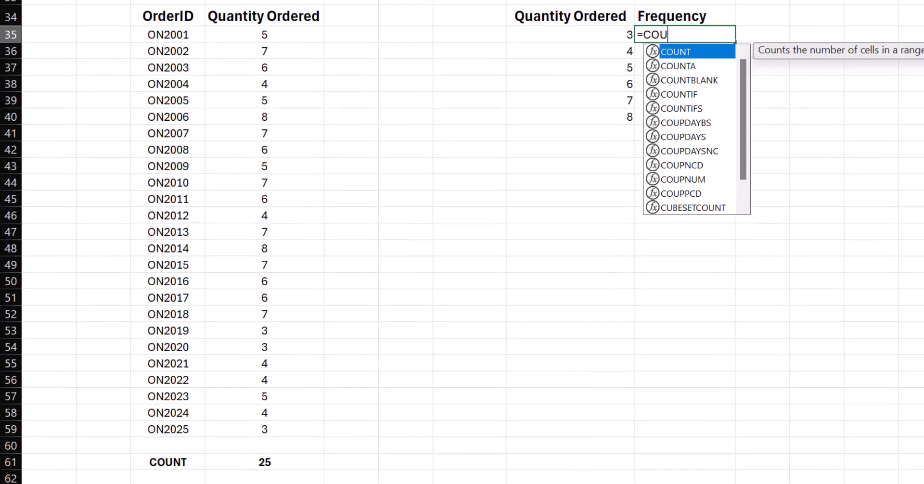
{"action": "type", "text": "("}
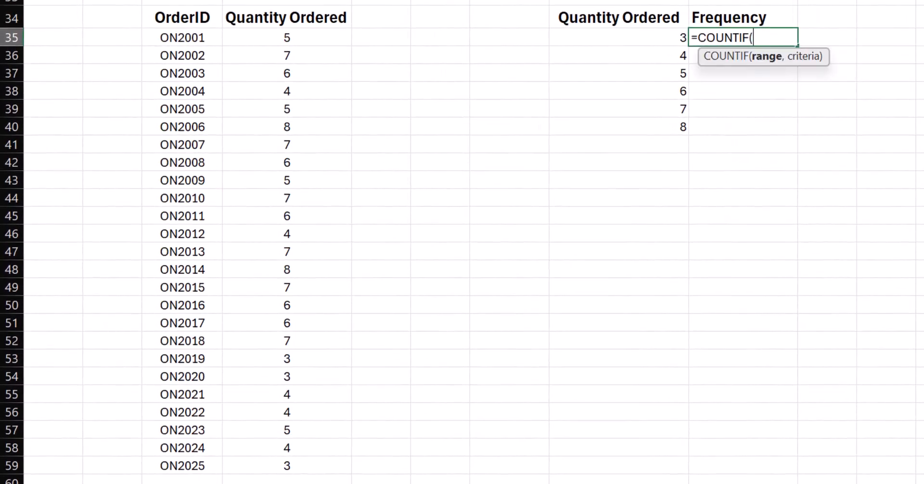
{"action": "left_click_drag", "start_coordinate": [322, 37], "coordinate": [282, 470]}
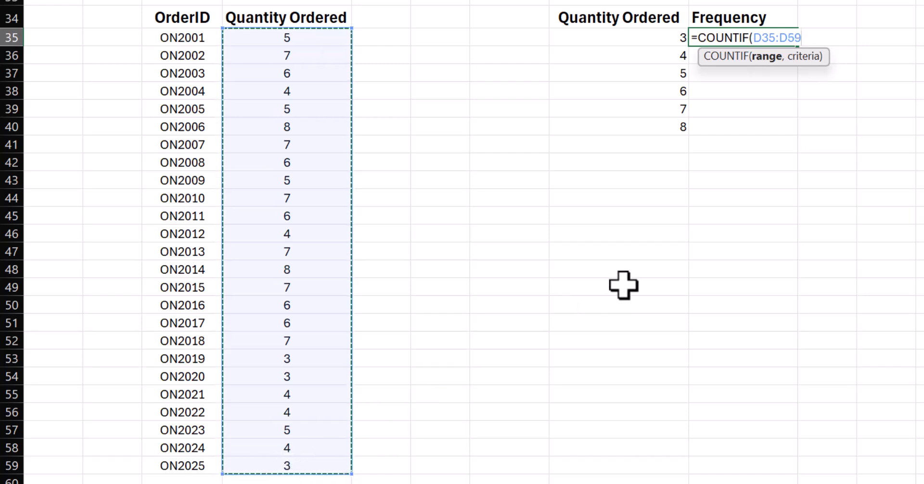
{"action": "type", "text": ","}
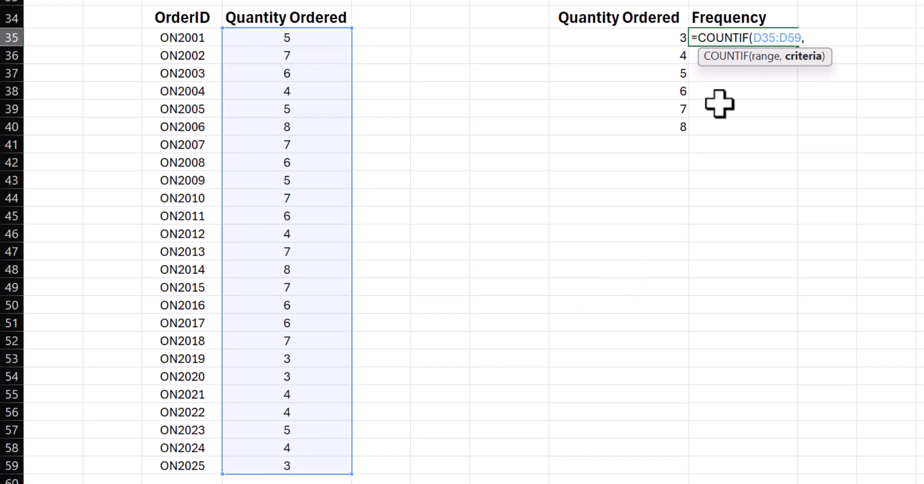
{"action": "key", "text": "Left"}
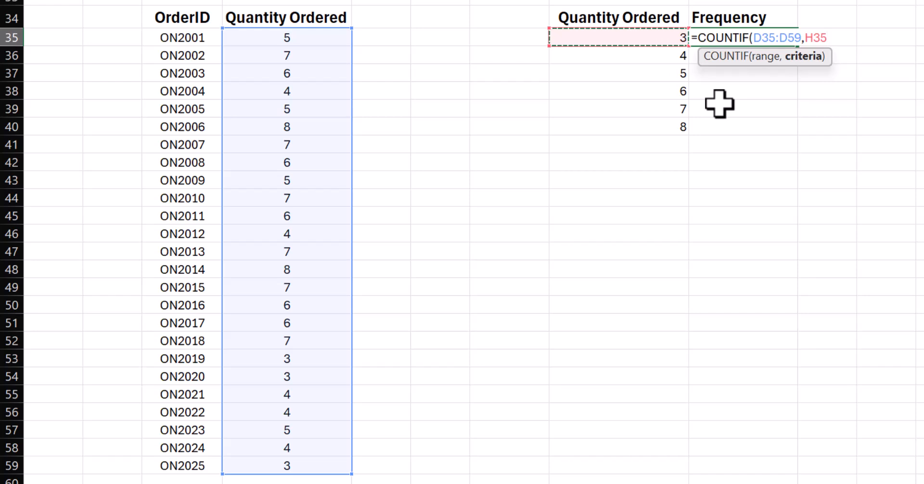
{"action": "type", "text": ")"}
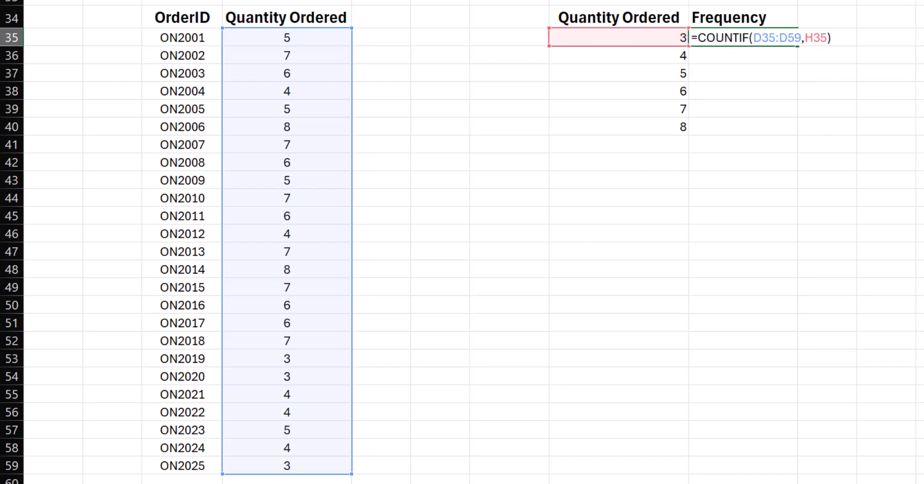
- Lock the row references of the COUNTIF range in I35 with $ and fill the formula down through I40
{"action": "left_click", "coordinate": [712, 0]}
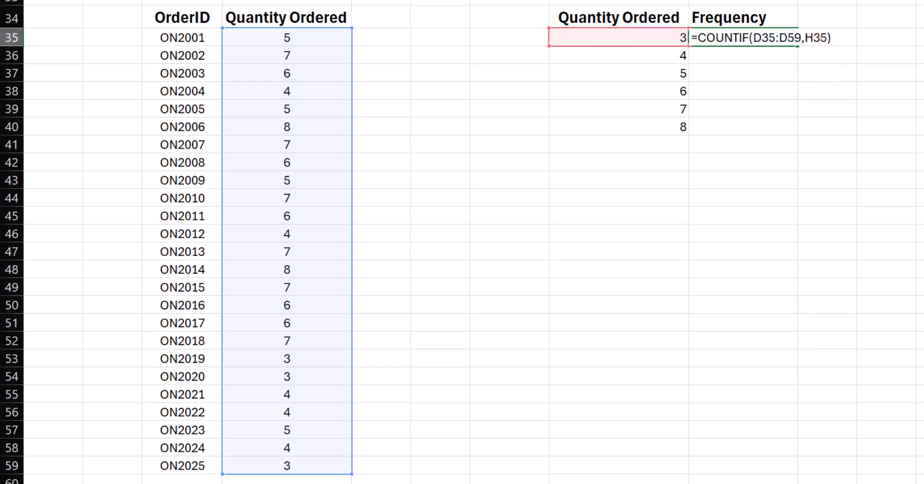
{"action": "type", "text": "$"}
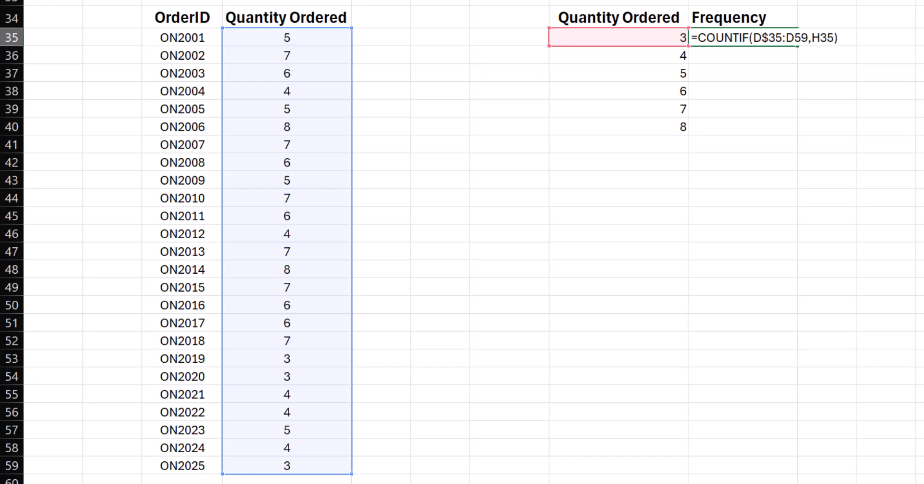
{"action": "key", "text": "Return"}
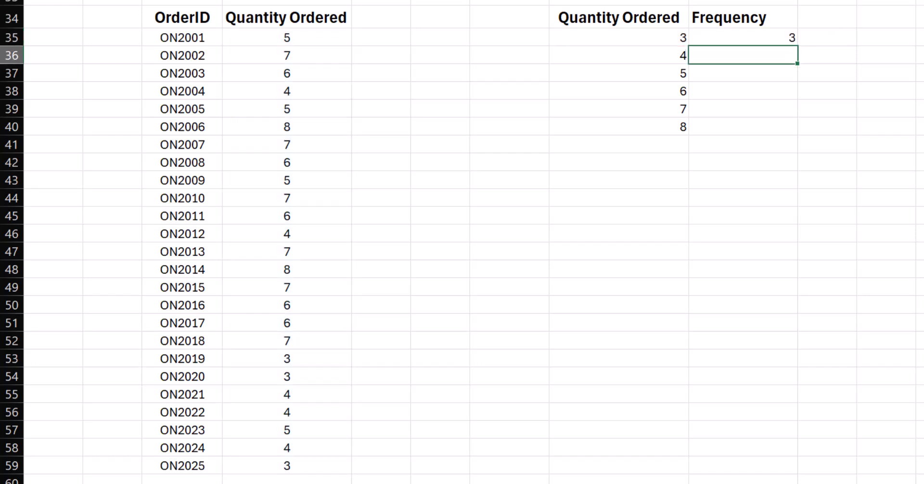
{"action": "left_click", "coordinate": [794, 39]}
{"action": "left_click_drag", "start_coordinate": [799, 47], "coordinate": [792, 136]}
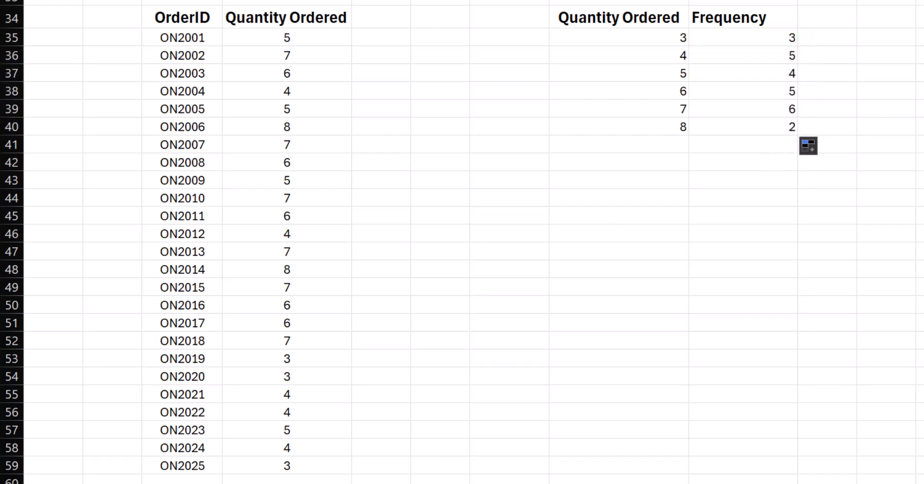
- Add the total of the second table's frequencies in I42 and compare it with the order count in D61
{"action": "left_click", "coordinate": [740, 161]}
{"action": "key", "text": "ctrl+v"}
{"action": "left_click", "coordinate": [763, 215]}
{"action": "scroll", "coordinate": [351, 419], "scroll_direction": "down", "scroll_amount": 1}
{"action": "left_click", "coordinate": [296, 447]}
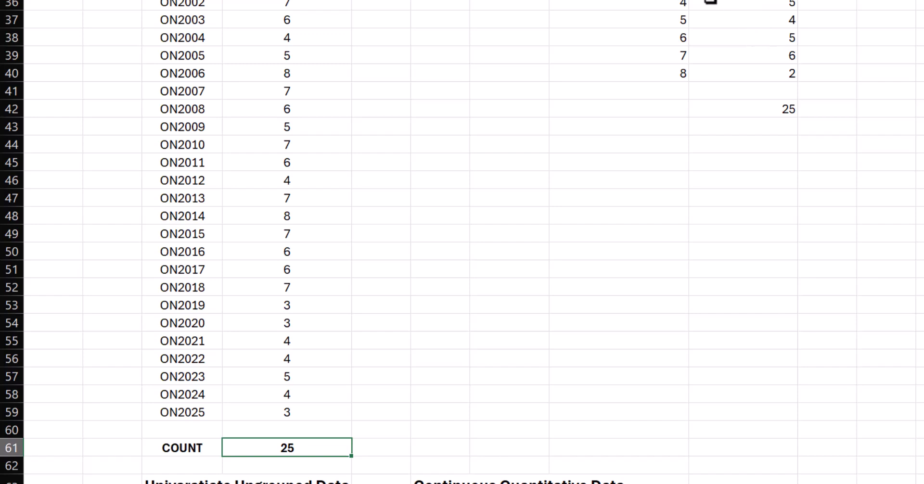
- Center the quantities, frequencies and total in H35:I42
{"action": "scroll", "coordinate": [707, 2], "scroll_direction": "up", "scroll_amount": 4}
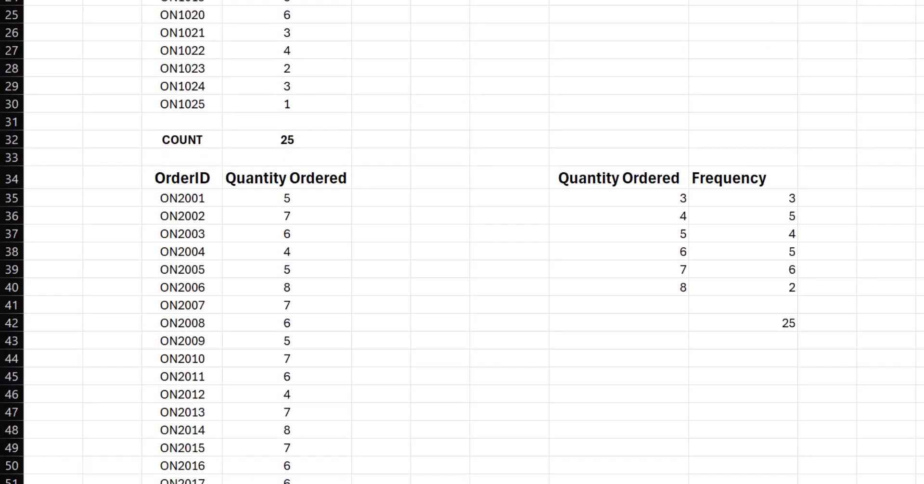
{"action": "left_click_drag", "start_coordinate": [644, 200], "coordinate": [721, 319]}
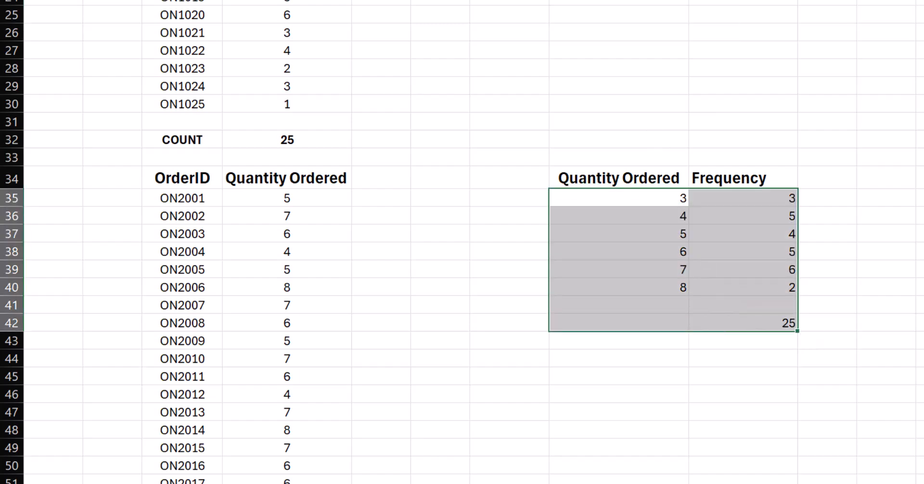
- Examine the Order Amount list under Continuous Quantitative Data against the discrete frequency table, ending with H65 selected
{"action": "scroll", "coordinate": [653, 330], "scroll_direction": "down", "scroll_amount": 8}
{"action": "scroll", "coordinate": [631, 305], "scroll_direction": "down", "scroll_amount": 2}
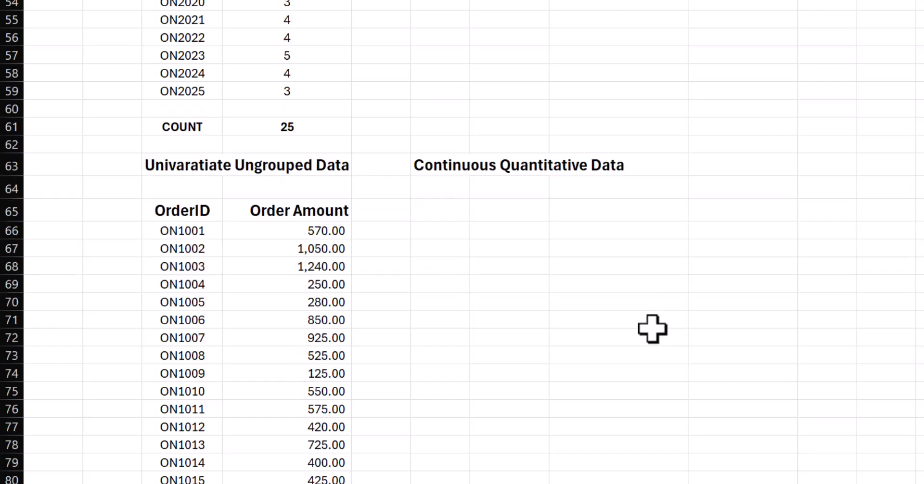
{"action": "scroll", "coordinate": [576, 275], "scroll_direction": "down", "scroll_amount": 7}
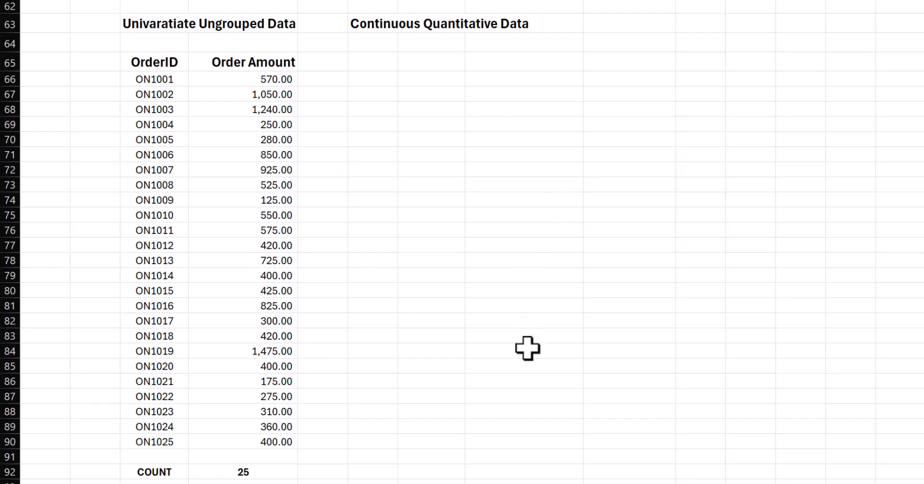
{"action": "scroll", "coordinate": [528, 349], "scroll_direction": "up", "scroll_amount": 6}
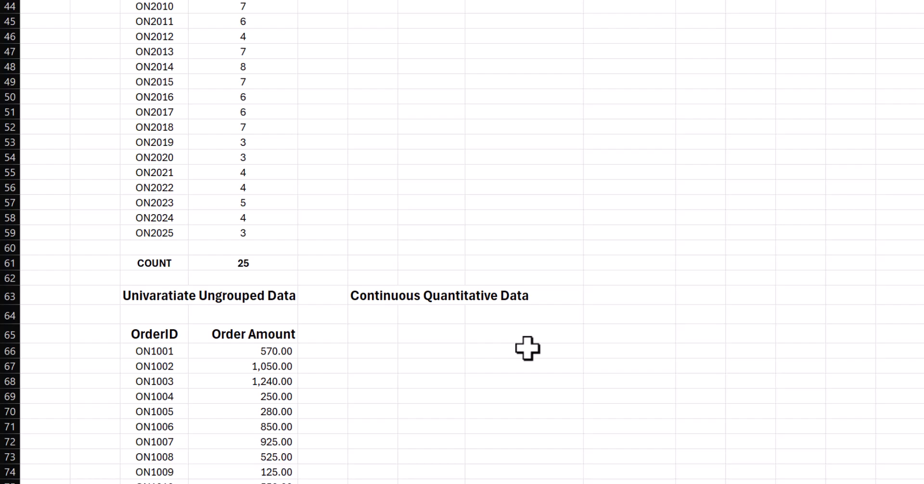
{"action": "scroll", "coordinate": [401, 408], "scroll_direction": "down", "scroll_amount": 4}
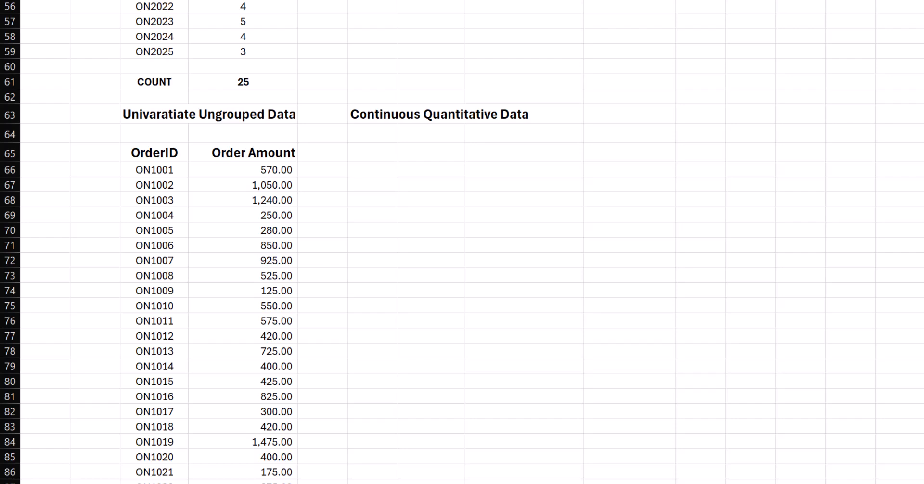
{"action": "scroll", "coordinate": [493, 233], "scroll_direction": "up", "scroll_amount": 7}
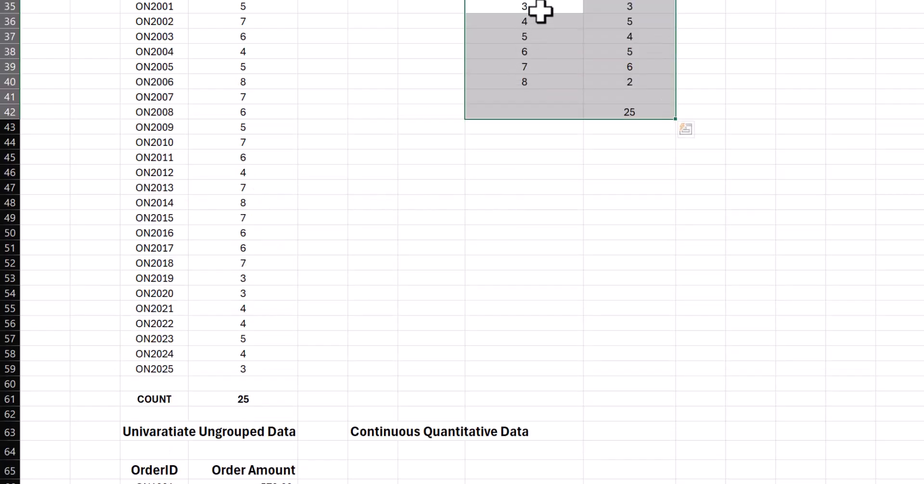
{"action": "left_click", "coordinate": [540, 11]}
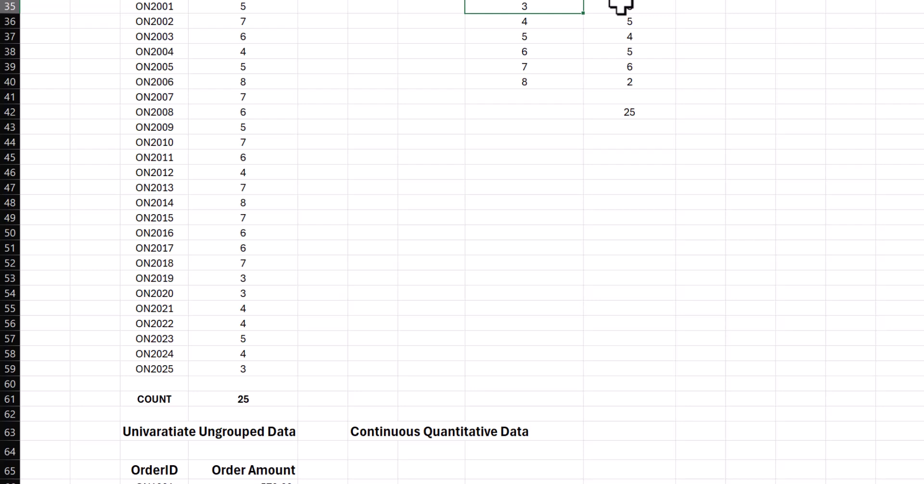
{"action": "scroll", "coordinate": [597, 261], "scroll_direction": "down", "scroll_amount": 5}
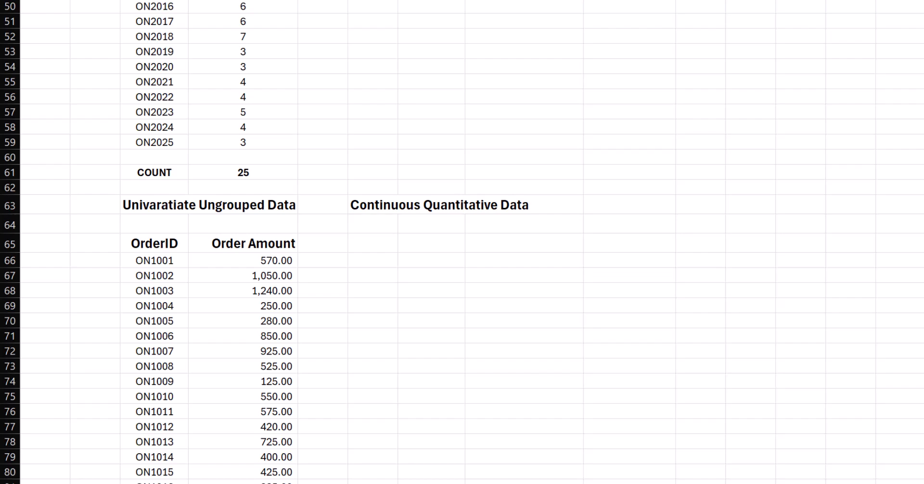
{"action": "scroll", "coordinate": [472, 242], "scroll_direction": "up", "scroll_amount": 6}
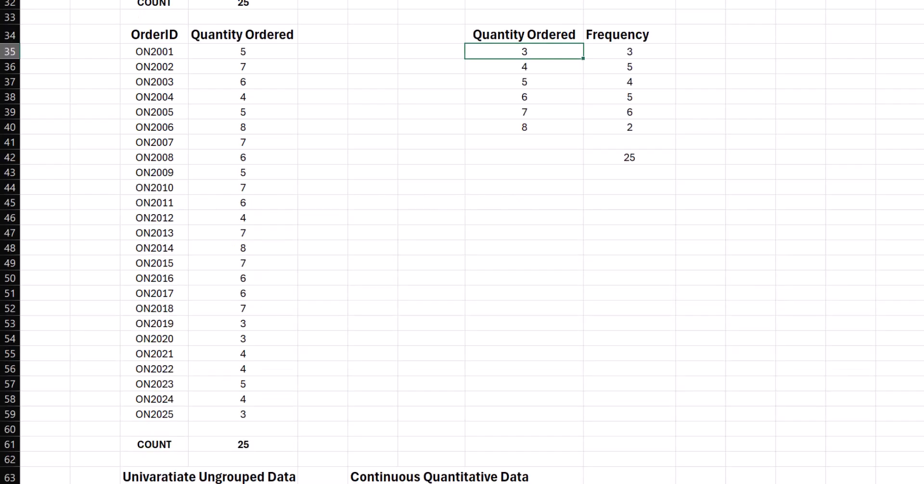
{"action": "scroll", "coordinate": [462, 242], "scroll_direction": "down", "scroll_amount": 5}
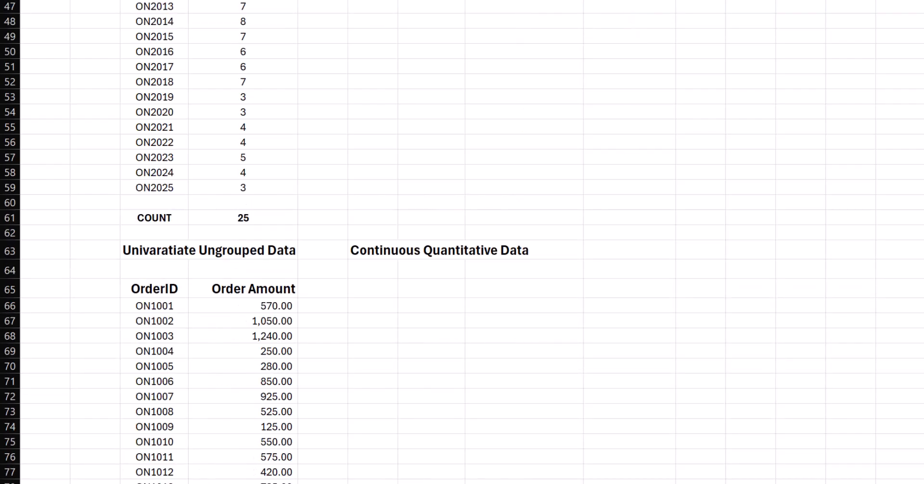
{"action": "left_click", "coordinate": [540, 294]}
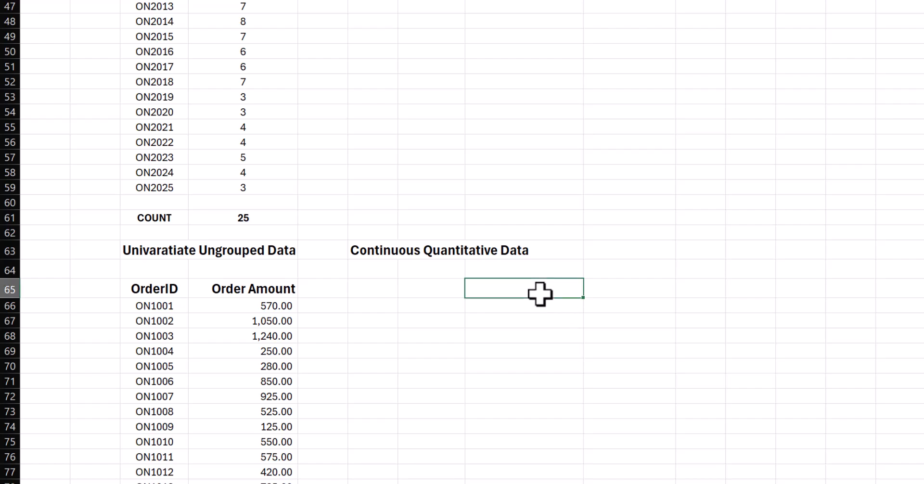
- Copy the Order Amount heading from D65 to H65
{"action": "scroll", "coordinate": [540, 295], "scroll_direction": "up", "scroll_amount": 6}
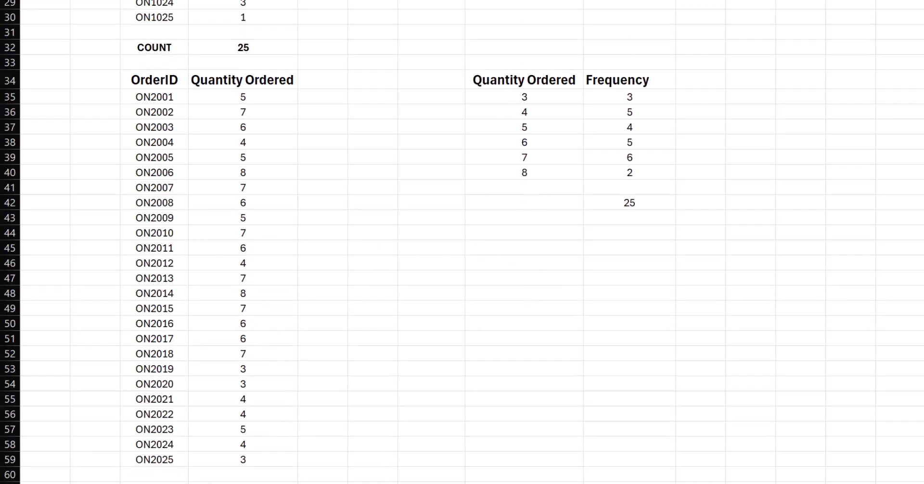
{"action": "scroll", "coordinate": [241, 469], "scroll_direction": "down", "scroll_amount": 2}
{"action": "left_click", "coordinate": [239, 466]}
{"action": "key", "text": "ctrl+c"}
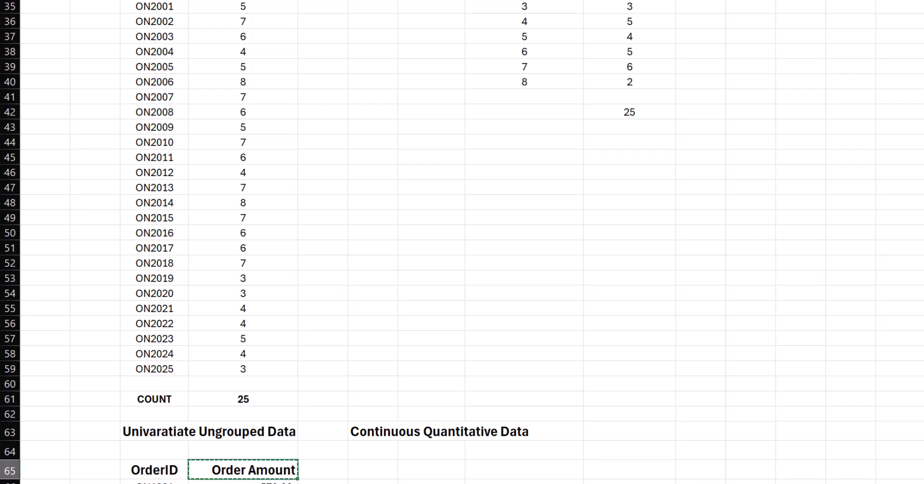
{"action": "left_click", "coordinate": [516, 465]}
{"action": "key", "text": "ctrl+v"}
{"action": "key", "text": "Escape"}
{"action": "scroll", "coordinate": [525, 440], "scroll_direction": "down", "scroll_amount": 2}
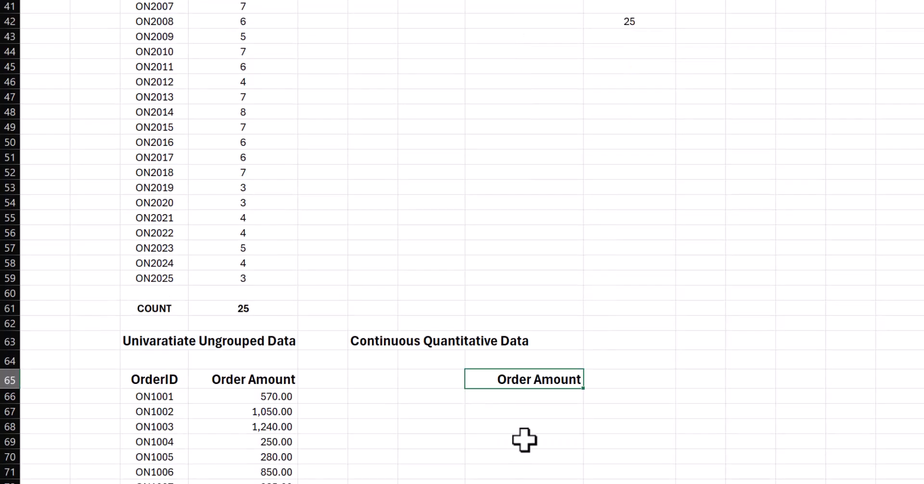
- Calculate the smallest order amount in F72 with MIN over D66:D90
{"action": "scroll", "coordinate": [524, 440], "scroll_direction": "down", "scroll_amount": 2}
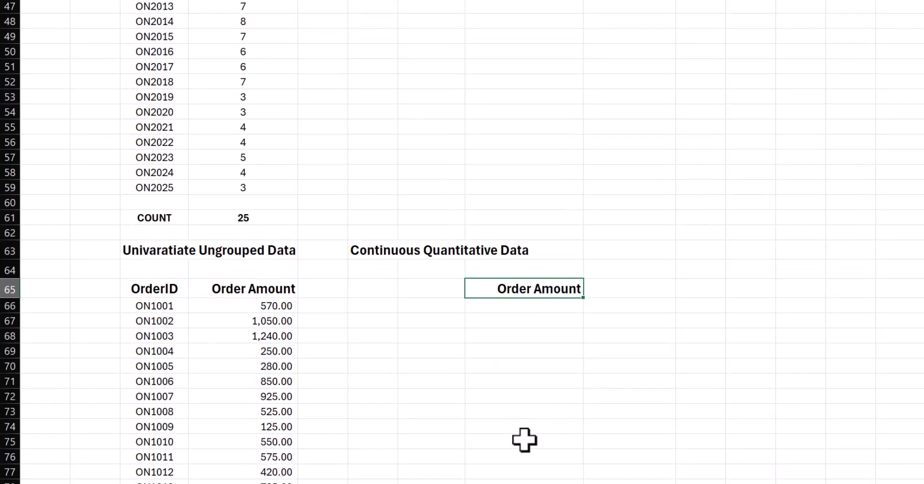
{"action": "scroll", "coordinate": [467, 238], "scroll_direction": "down", "scroll_amount": 2}
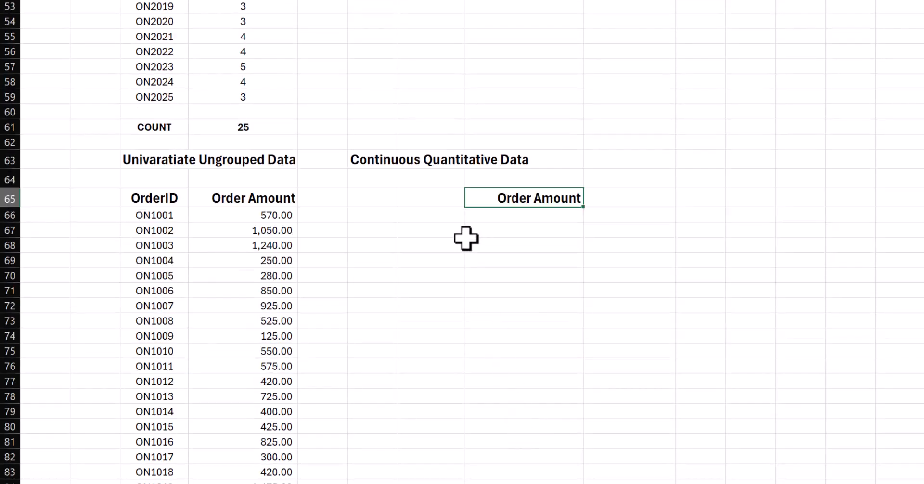
{"action": "left_click", "coordinate": [377, 302]}
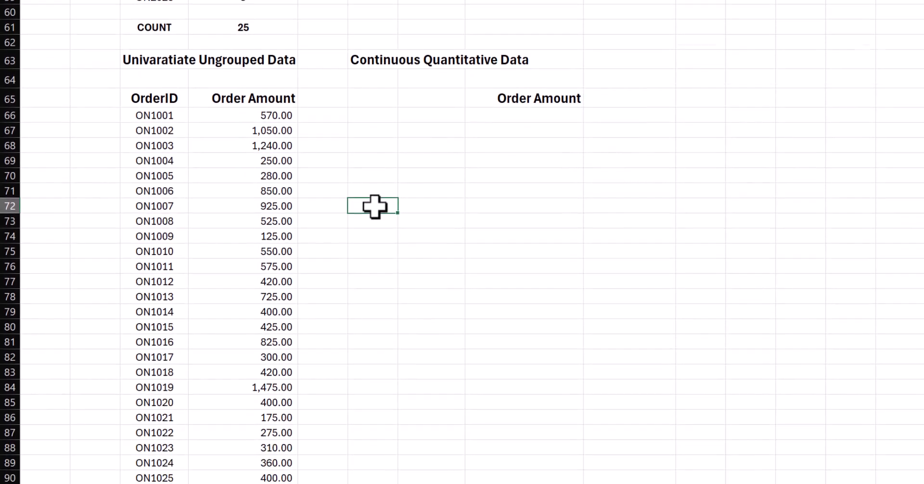
{"action": "type", "text": "=min("}
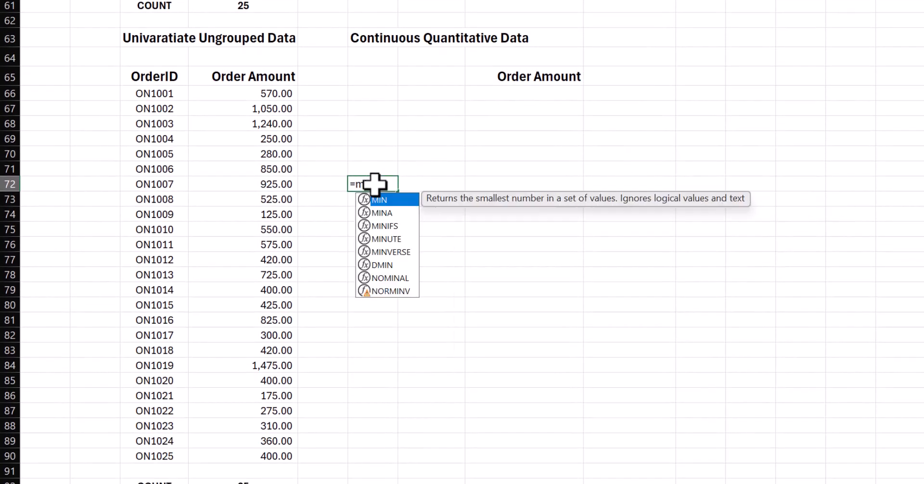
{"action": "left_click_drag", "start_coordinate": [279, 93], "coordinate": [286, 459]}
{"action": "type", "text": ")"}
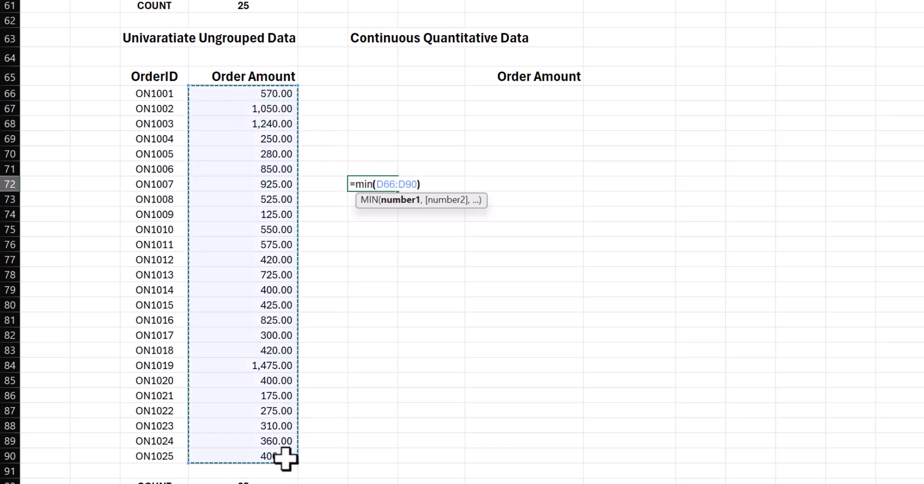
{"action": "key", "text": "Return"}
- Calculate the largest order amount in F73 with MAX over D66:D90
{"action": "type", "text": "=max("}
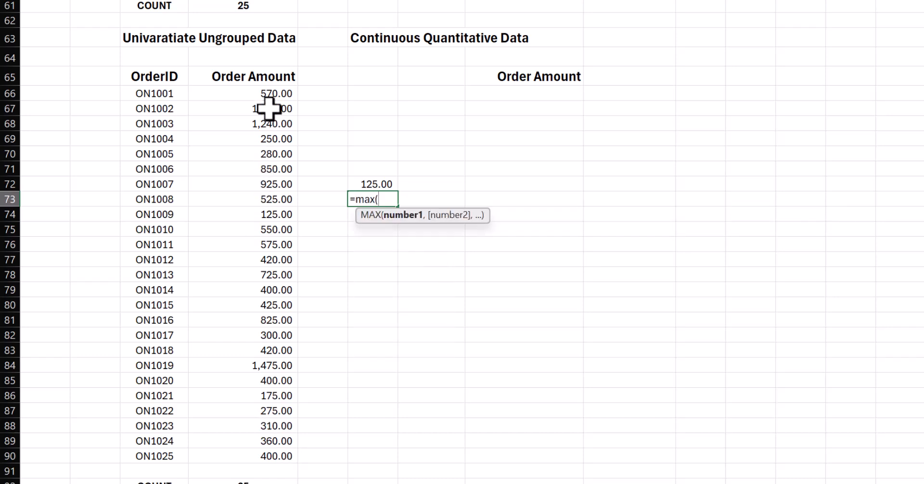
{"action": "left_click_drag", "start_coordinate": [268, 95], "coordinate": [252, 456]}
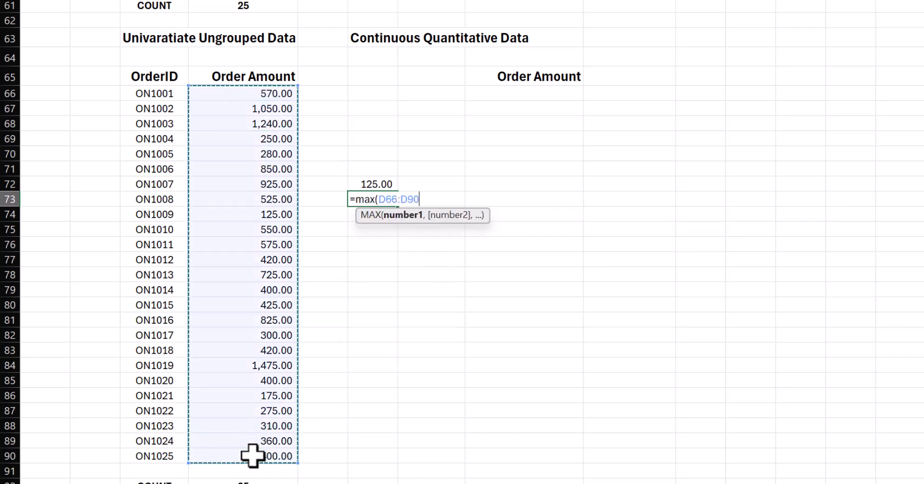
{"action": "type", "text": ")"}
{"action": "key", "text": "Return"}
{"action": "key", "text": "Return"}
- Calculate the range of the order amounts in F74 by subtracting F72 from F73
{"action": "key", "text": "Up"}
{"action": "type", "text": "="}
{"action": "key", "text": "Up"}
{"action": "type", "text": "-"}
{"action": "key", "text": "Up"}
{"action": "key", "text": "Up"}
{"action": "key", "text": "Return"}
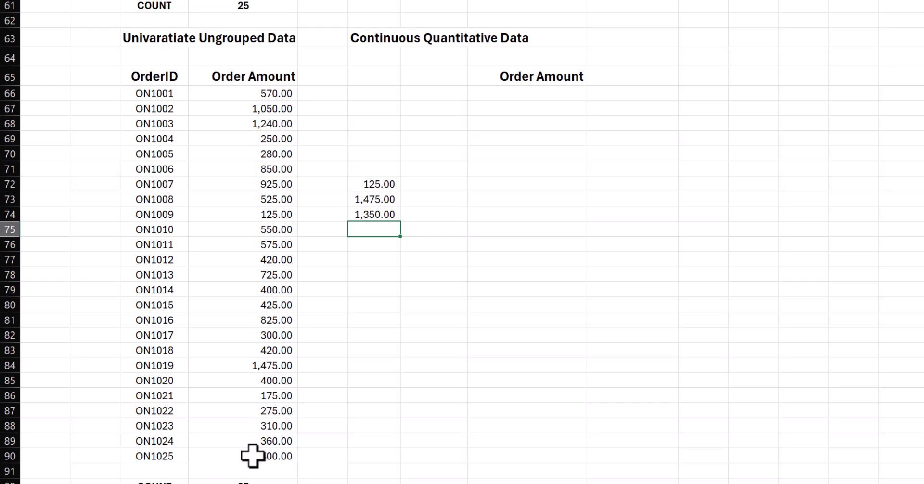
- Enter 7 as the number of bins in F75 and calculate the bin size in F77 as F74/F75
{"action": "type", "text": "7"}
{"action": "key", "text": "Return"}
{"action": "key", "text": "Return"}
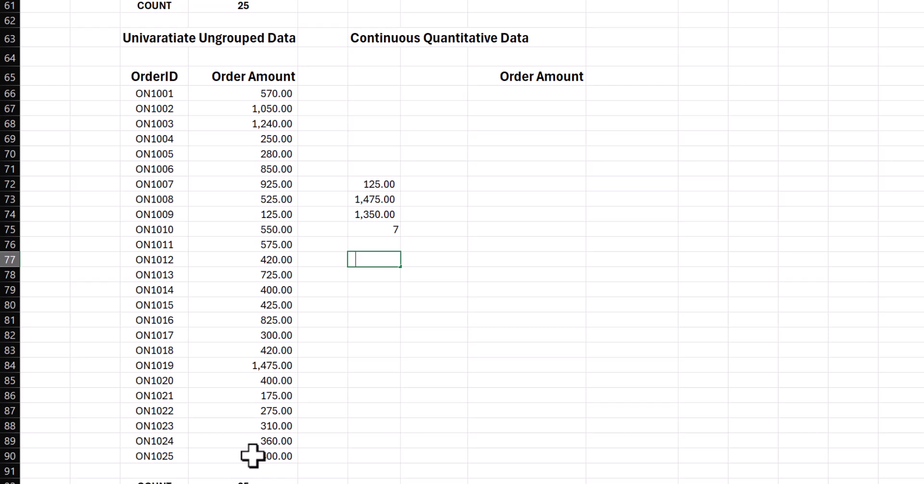
{"action": "key", "text": "Up"}
{"action": "key", "text": "Up"}
{"action": "key", "text": "Up"}
{"action": "type", "text": "/"}
{"action": "key", "text": "Up"}
{"action": "key", "text": "Up"}
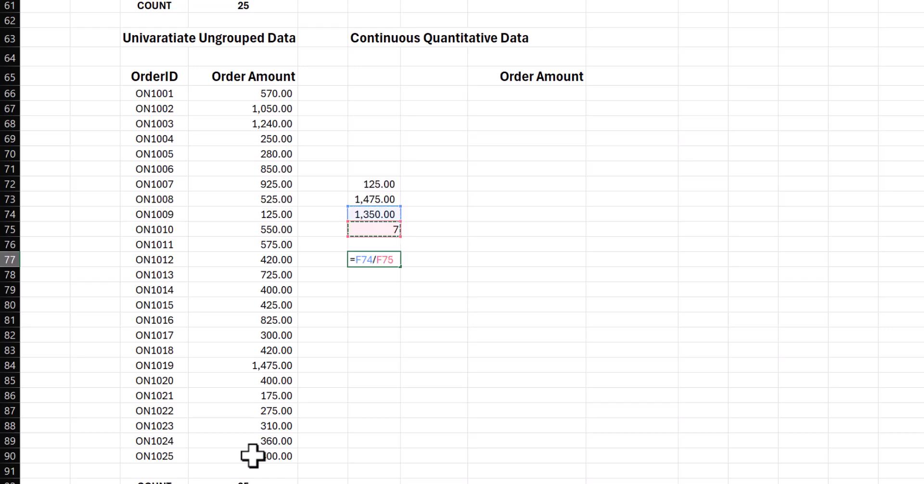
{"action": "key", "text": "Return"}
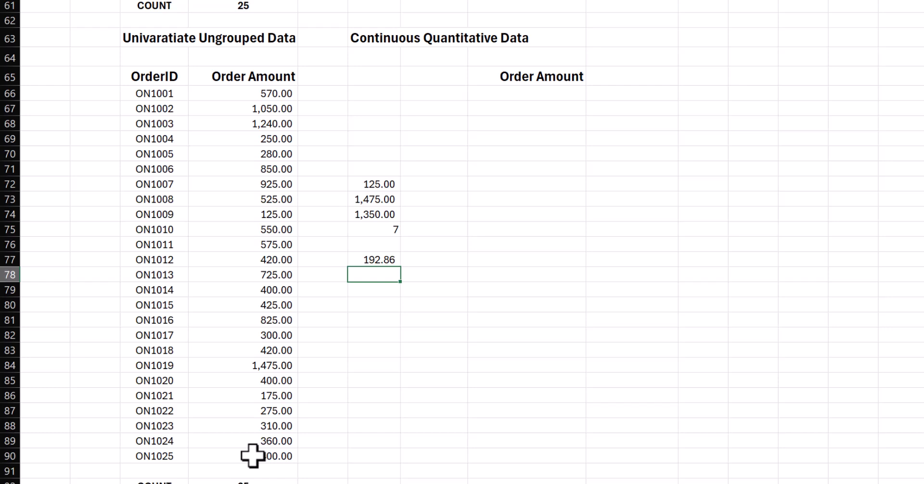
- Label the statistics in column E with Min, Max and Range in E72:E74 and Bin size in E77
{"action": "key", "text": "Up"}
{"action": "key", "text": "Up"}
{"action": "key", "text": "Up"}
{"action": "key", "text": "Up"}
{"action": "key", "text": "Up"}
{"action": "key", "text": "Up"}
{"action": "key", "text": "Left"}
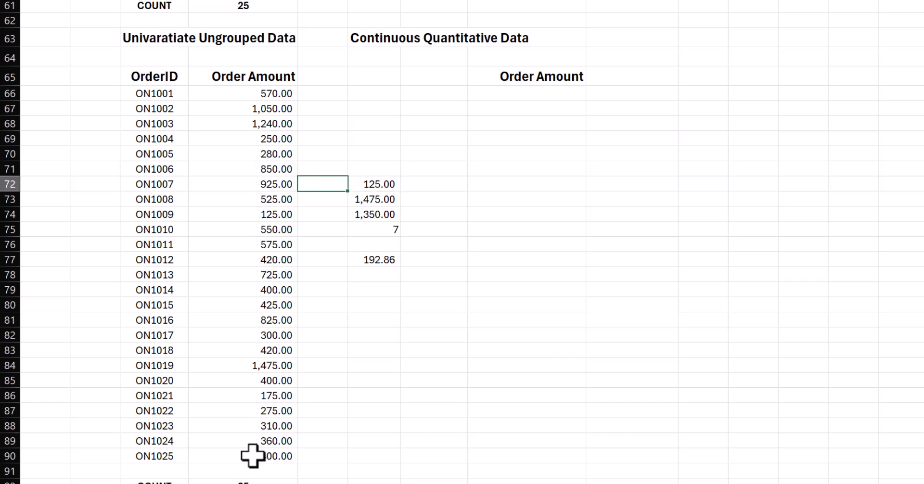
{"action": "type", "text": "Min"}
{"action": "key", "text": "Return"}
{"action": "type", "text": "Max"}
{"action": "key", "text": "Return"}
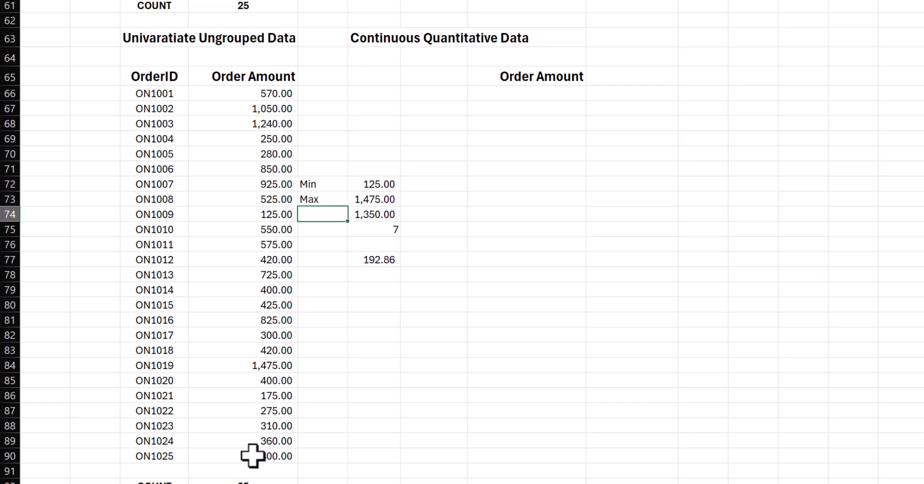
{"action": "type", "text": "Range"}
{"action": "key", "text": "Return"}
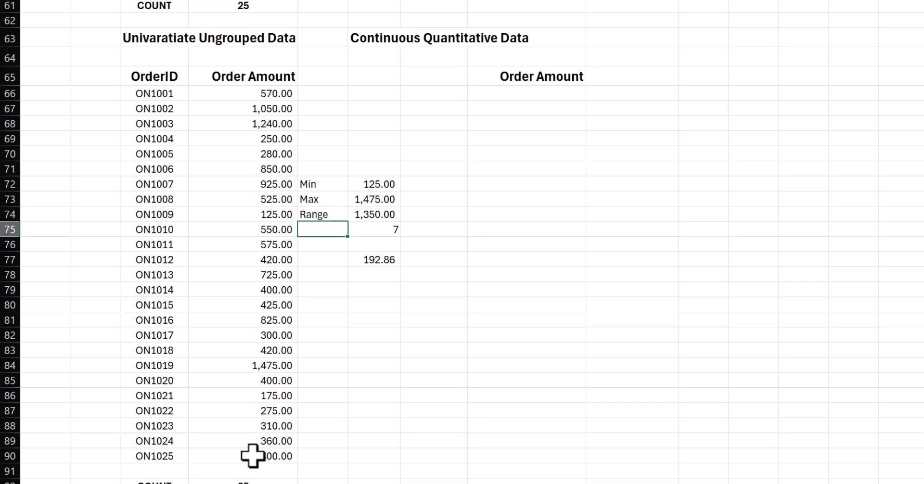
{"action": "key", "text": "Return"}
{"action": "key", "text": "Return"}
{"action": "type", "text": "Bin"}
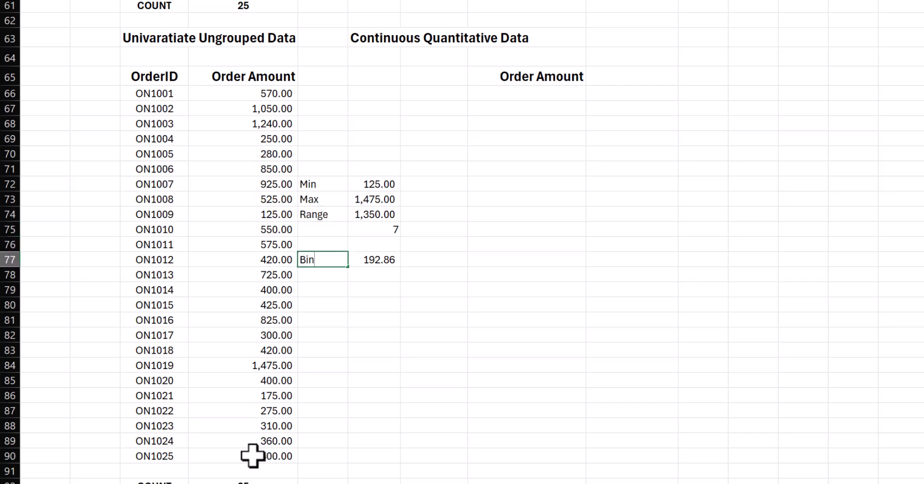
{"action": "type", "text": " size"}
{"action": "key", "text": "Tab"}
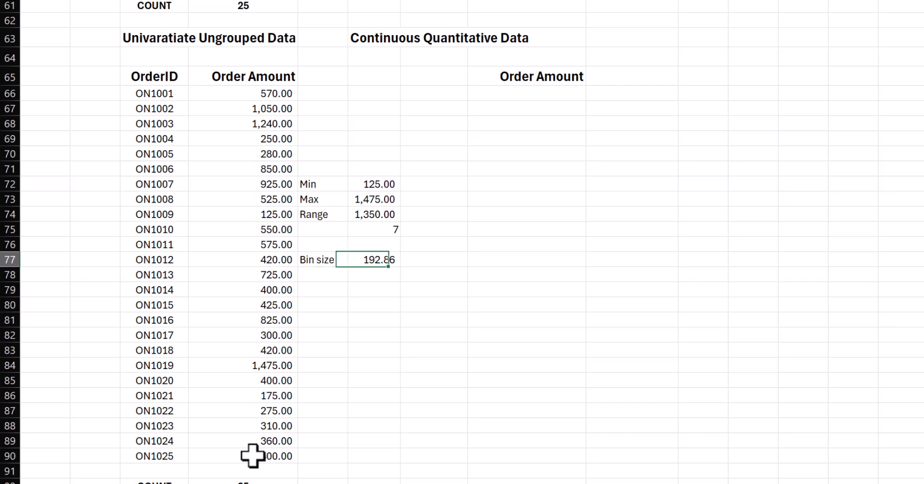
- Enter 200 as the rounded bin size in F78
{"action": "key", "text": "Down"}
{"action": "type", "text": "200"}
{"action": "key", "text": "Return"}
- Add the headings Low, High and Frequency in H67:J67 for the continuous frequency table
{"action": "key", "text": "Up"}
{"action": "key", "text": "Up"}
{"action": "key", "text": "Up"}
{"action": "key", "text": "Up"}
{"action": "key", "text": "Up"}
{"action": "key", "text": "Up"}
{"action": "key", "text": "Up"}
{"action": "key", "text": "Up"}
{"action": "key", "text": "Up"}
{"action": "key", "text": "Up"}
{"action": "key", "text": "Up"}
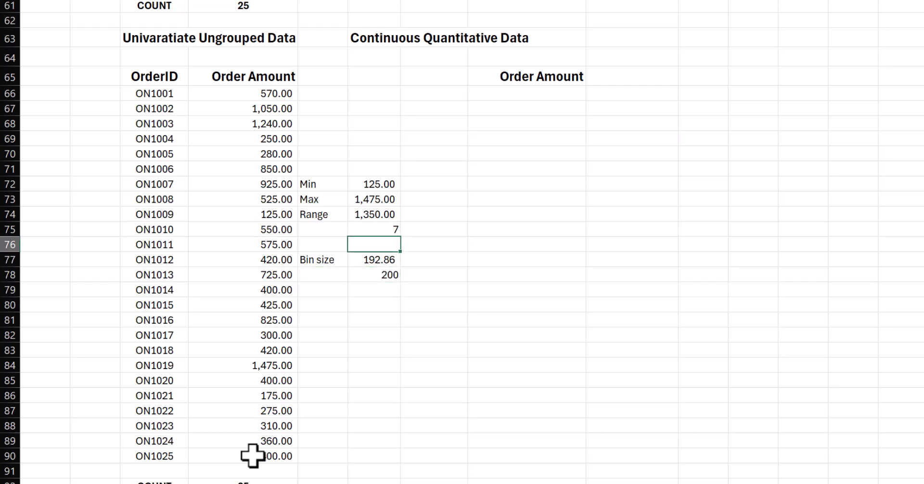
{"action": "key", "text": "Up"}
{"action": "key", "text": "Right"}
{"action": "key", "text": "Right"}
{"action": "type", "text": "Low"}
{"action": "key", "text": "Tab"}
{"action": "type", "text": "High"}
{"action": "key", "text": "Tab"}
{"action": "type", "text": "Frequency"}
{"action": "key", "text": "Return"}
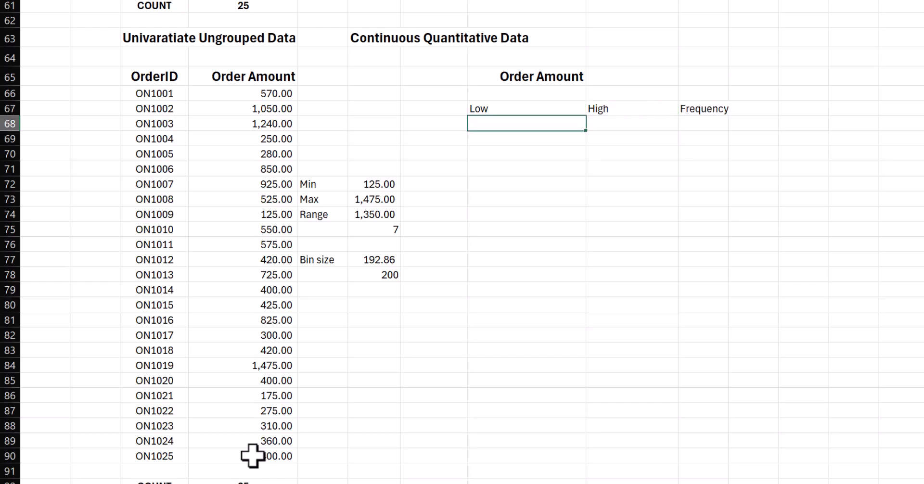
- Enter the first class limits in row 68, with 100 under Low and 300 under High
{"action": "key", "text": "Down"}
{"action": "key", "text": "Down"}
{"action": "key", "text": "Down"}
{"action": "key", "text": "Down"}
{"action": "key", "text": "Left"}
{"action": "key", "text": "Left"}
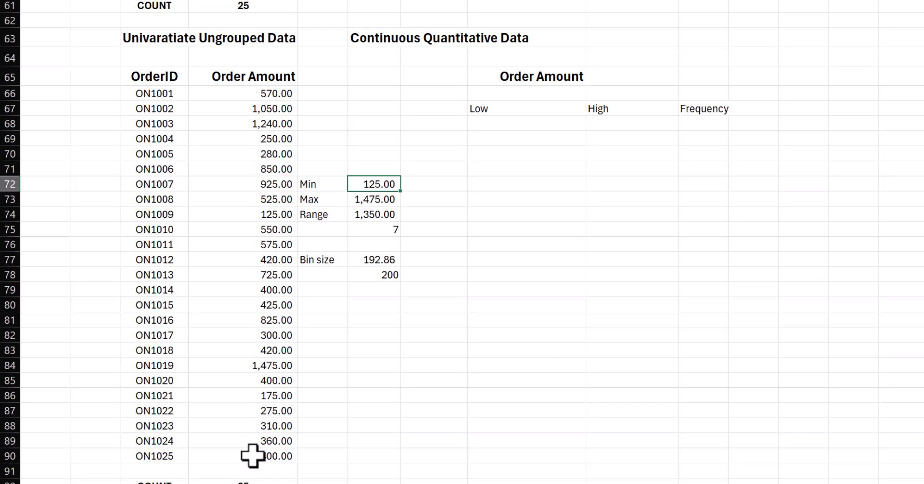
{"action": "key", "text": "Right"}
{"action": "key", "text": "Right"}
{"action": "key", "text": "Up"}
{"action": "key", "text": "Up"}
{"action": "key", "text": "Up"}
{"action": "key", "text": "Up"}
{"action": "type", "text": "100"}
{"action": "key", "text": "Tab"}
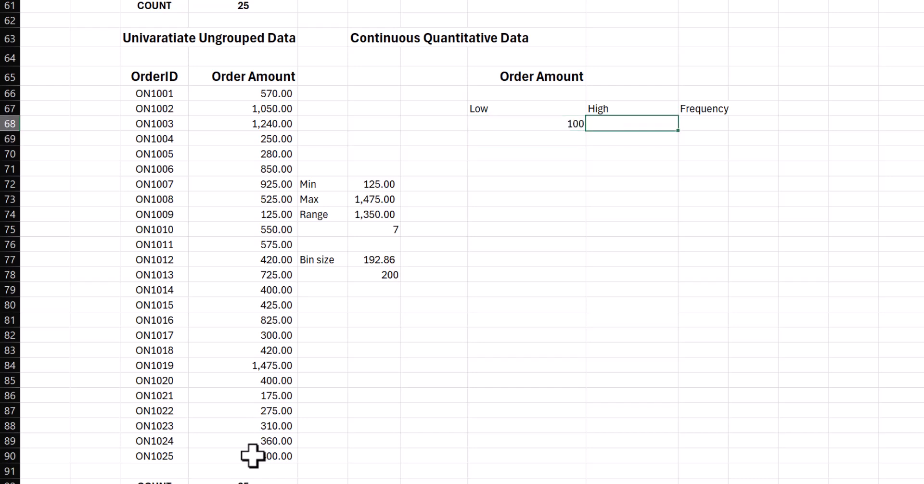
{"action": "type", "text": "300"}
{"action": "key", "text": "Return"}
- Enter the second class as 300 to 500 in row 69 and fill both limit columns down through row 74
{"action": "type", "text": "300"}
{"action": "key", "text": "Tab"}
{"action": "type", "text": "500"}
{"action": "key", "text": "Return"}
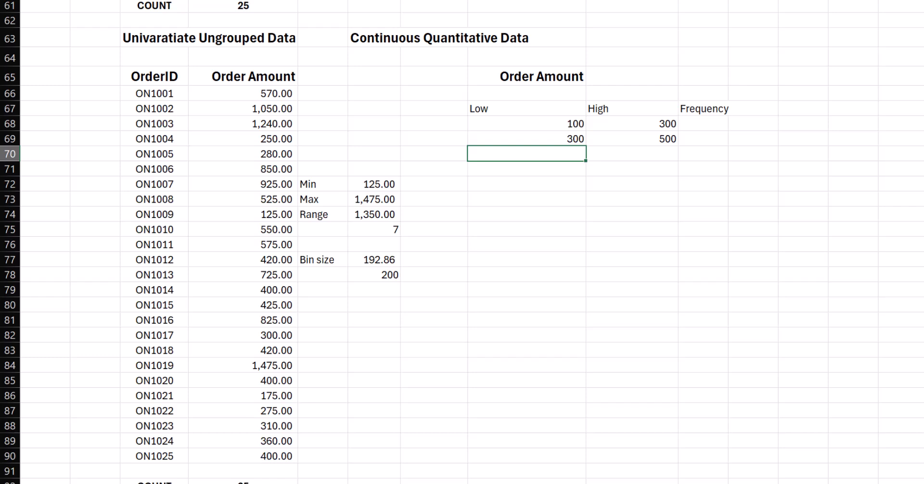
{"action": "left_click", "coordinate": [561, 125]}
{"action": "left_click_drag", "start_coordinate": [578, 137], "coordinate": [594, 140]}
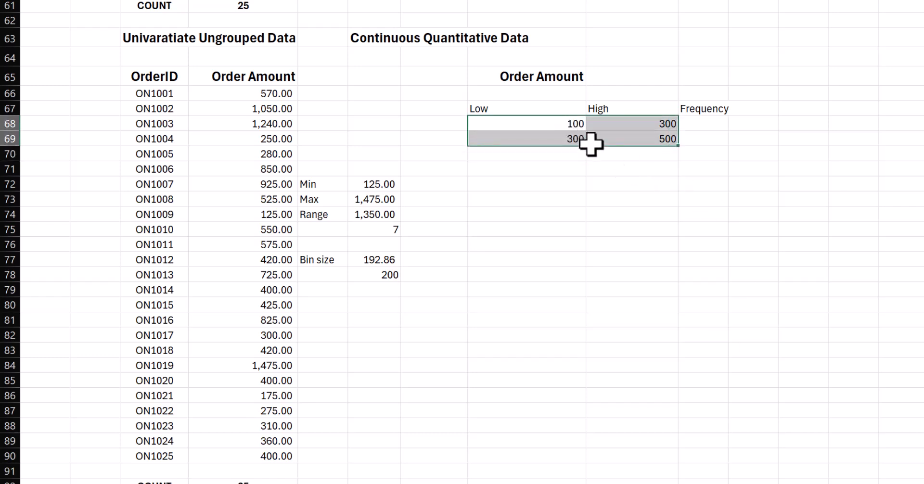
{"action": "left_click_drag", "start_coordinate": [679, 151], "coordinate": [670, 232]}
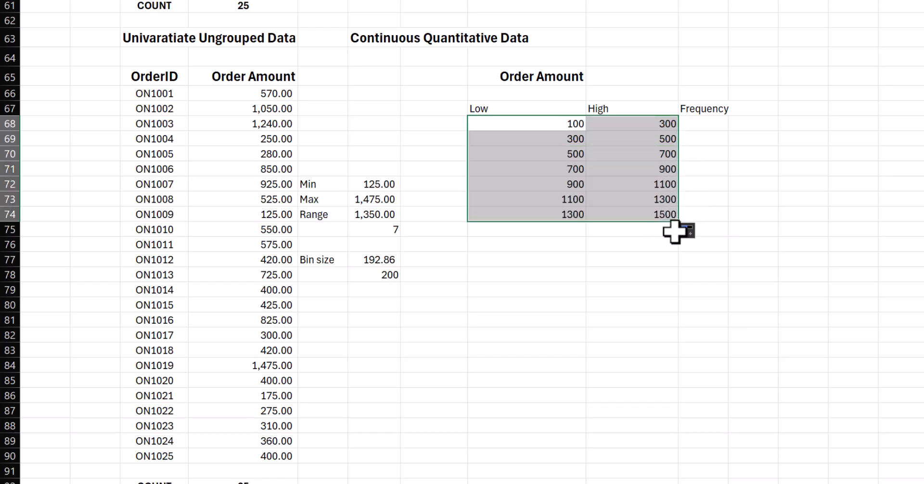
{"action": "left_click", "coordinate": [650, 244]}
- Center the class limits in H68:I74 and the Low and High headings above them
{"action": "left_click_drag", "start_coordinate": [554, 123], "coordinate": [641, 214]}
{"action": "key", "text": "ctrl+e"}
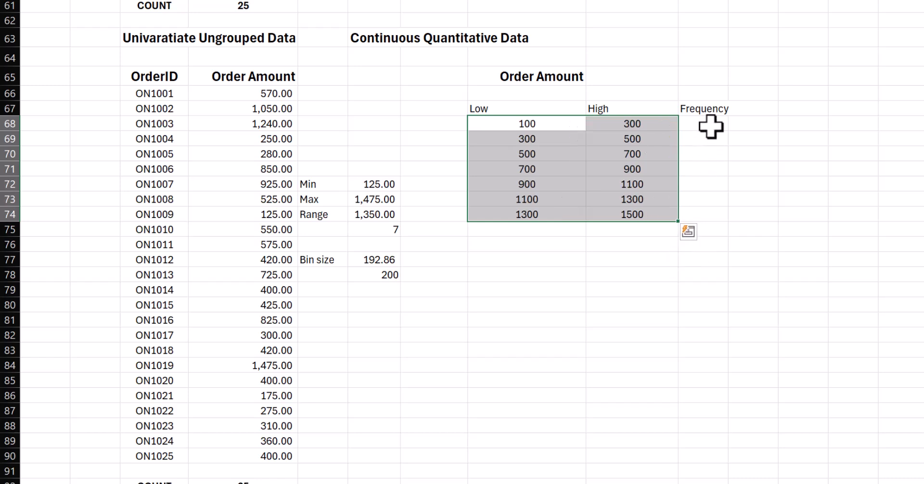
{"action": "left_click", "coordinate": [710, 126]}
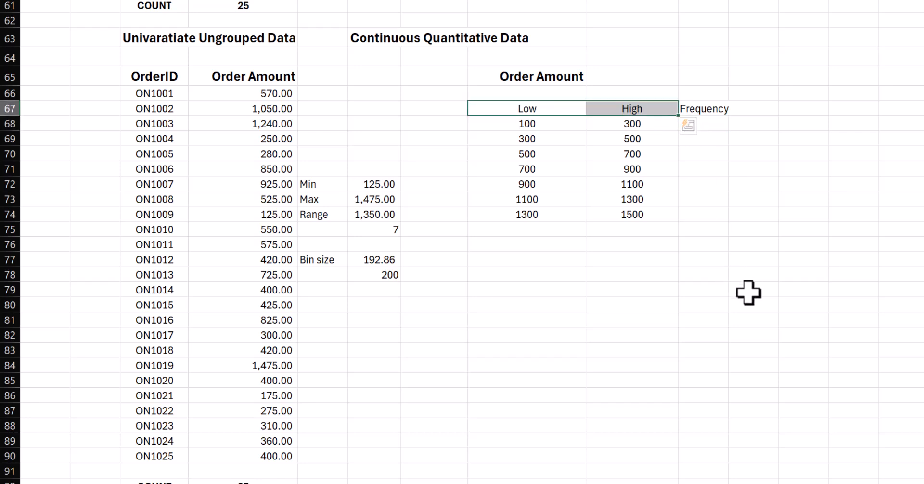
- Widen column J to make room for the frequency formula and select J68
{"action": "left_click", "coordinate": [716, 124]}
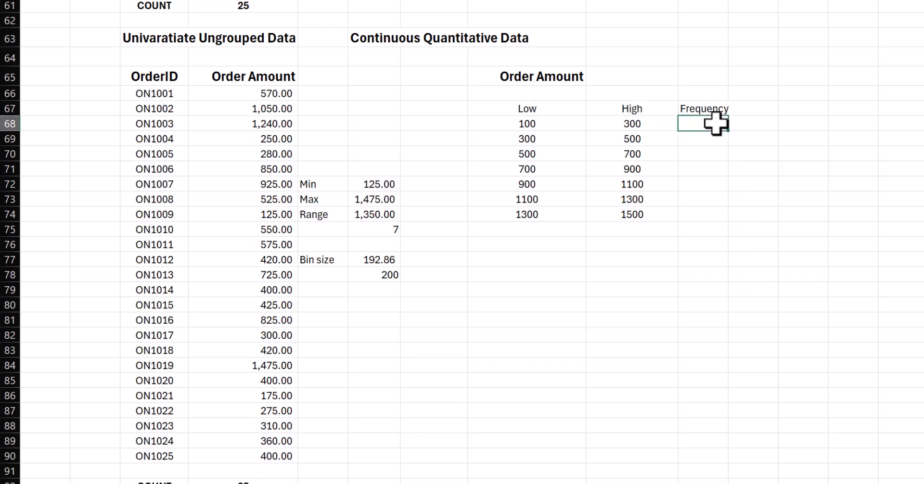
{"action": "left_click_drag", "start_coordinate": [729, 0], "coordinate": [781, 1]}
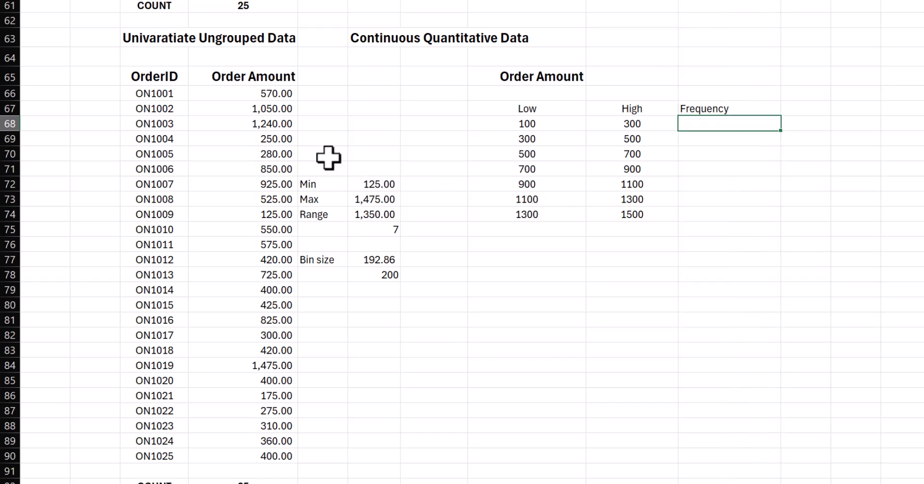
{"action": "left_click_drag", "start_coordinate": [278, 94], "coordinate": [304, 457]}
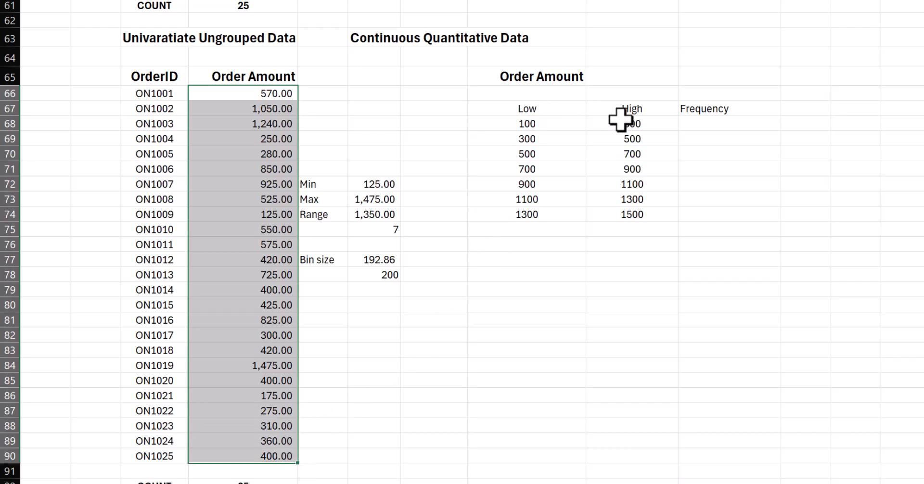
{"action": "left_click", "coordinate": [704, 123]}
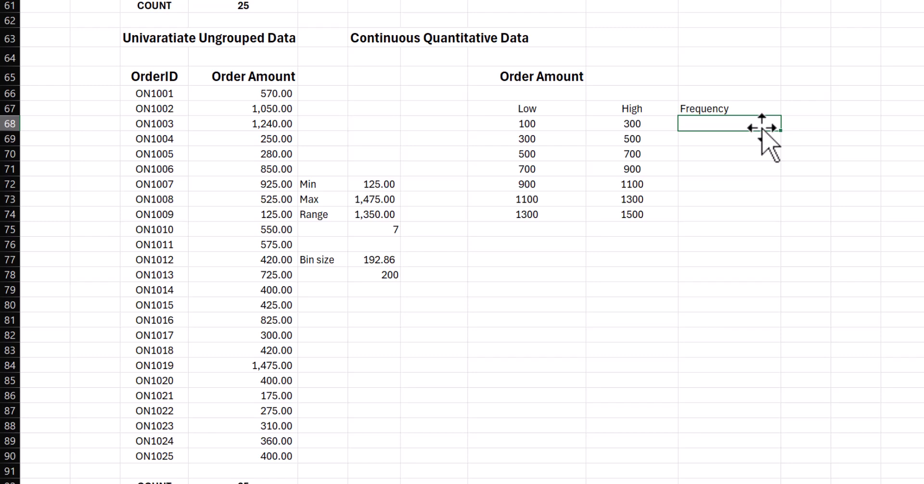
{"action": "scroll", "coordinate": [782, 130], "scroll_direction": "up", "scroll_amount": 2}
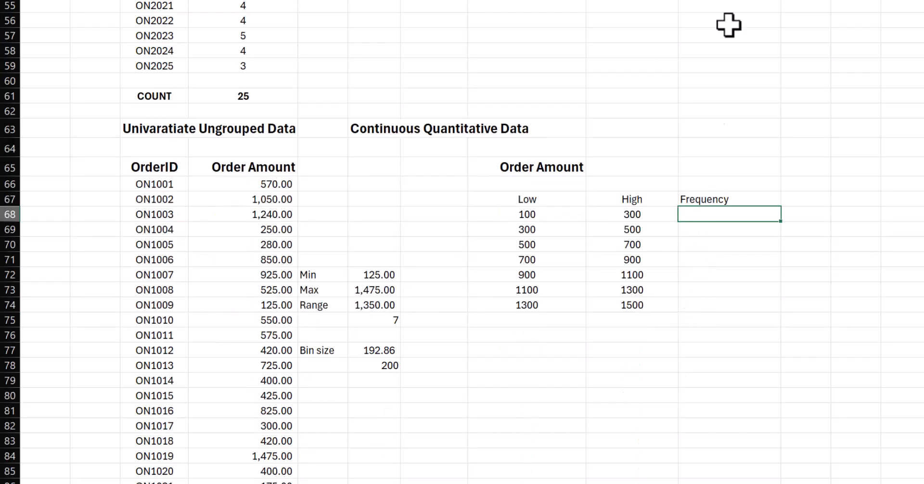
{"action": "left_click_drag", "start_coordinate": [781, 0], "coordinate": [803, 0]}
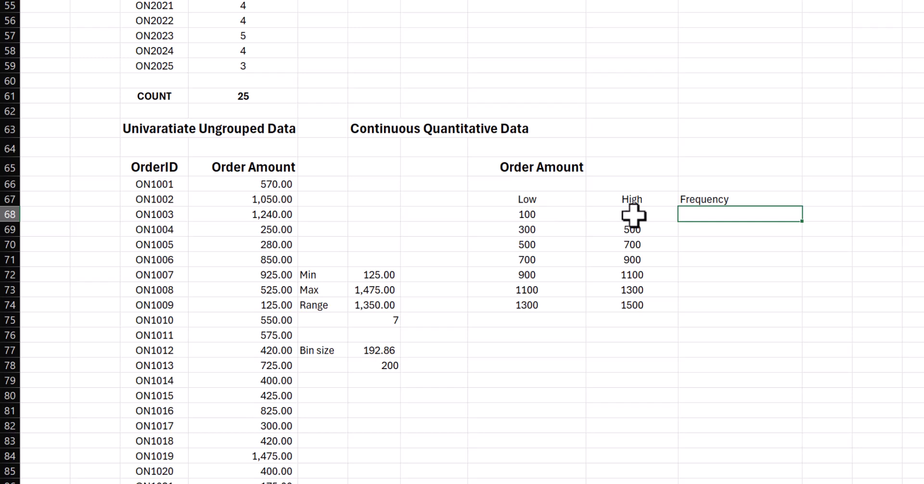
{"action": "scroll", "coordinate": [731, 206], "scroll_direction": "down", "scroll_amount": 1}
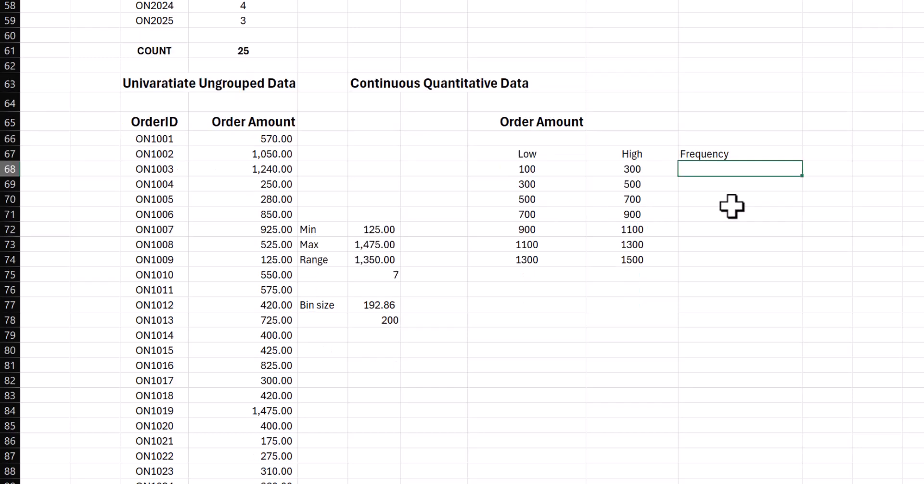
- Start a COUNTIFS formula in J68 with the order amounts D66:D90 as the first criteria range
{"action": "type", "text": "=COUNTIFS"}
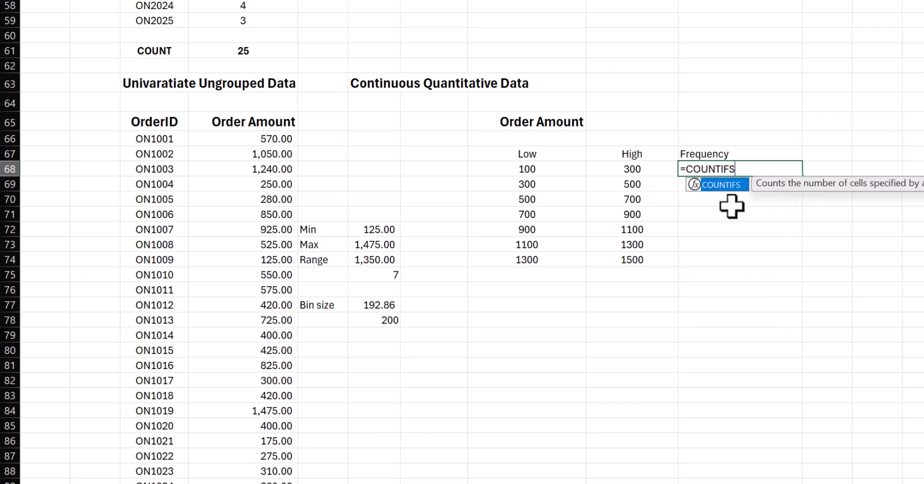
{"action": "type", "text": "("}
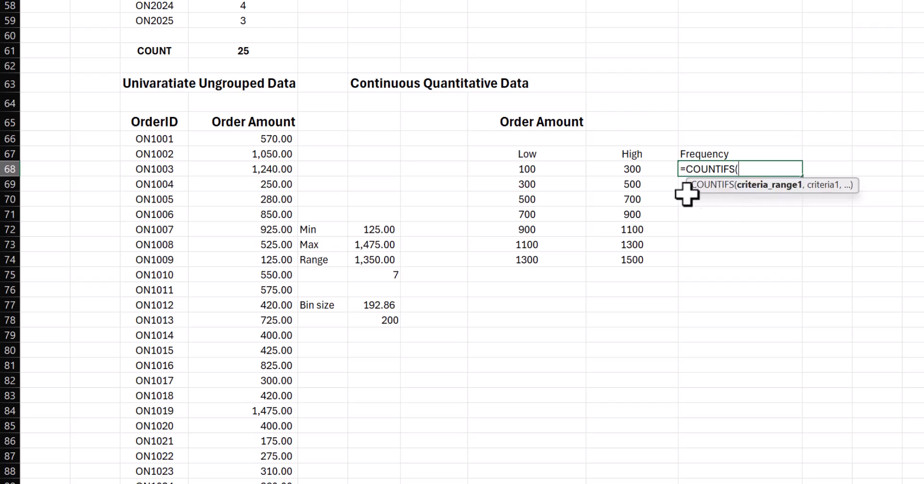
{"action": "left_click", "coordinate": [271, 140]}
{"action": "key", "text": "ctrl+Down"}
{"action": "left_click_drag", "start_coordinate": [241, 125], "coordinate": [219, 443]}
{"action": "type", "text": ","}
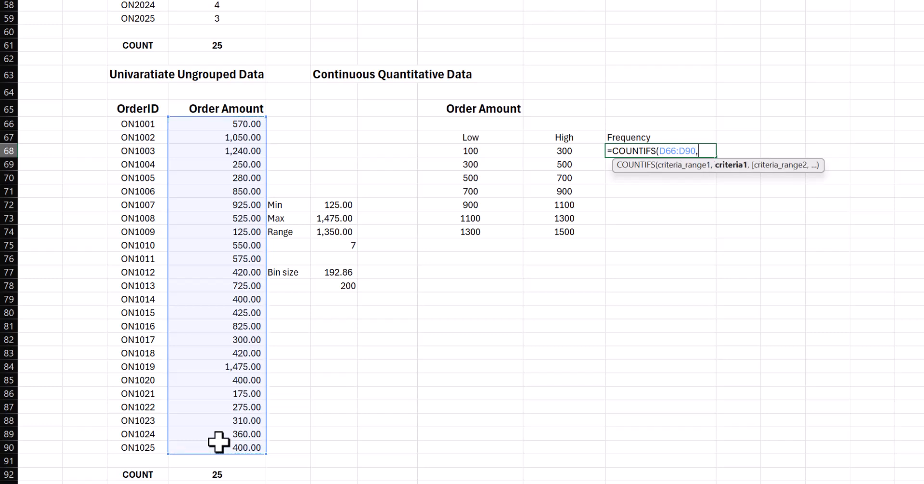
{"action": "type", "text": "\">=\"&"}
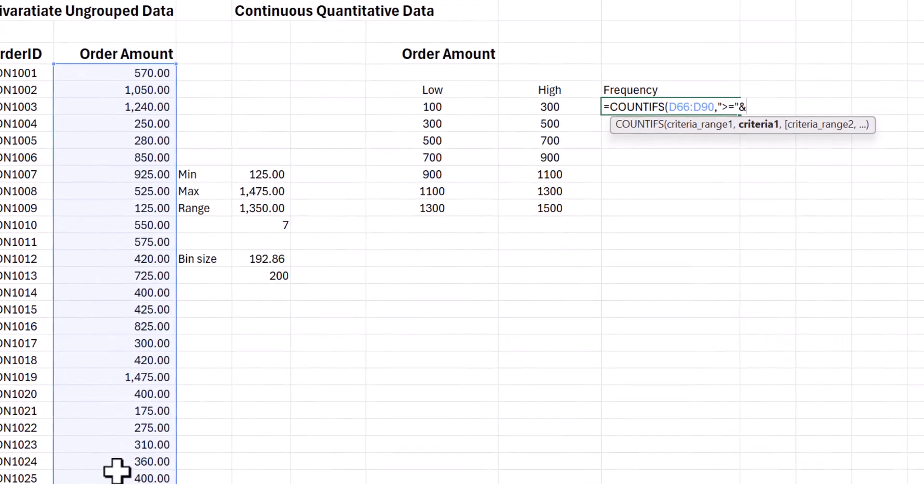
- Add ">="&H68 as the first criterion so amounts from the class's low limit upward are counted
{"action": "left_click", "coordinate": [418, 104]}
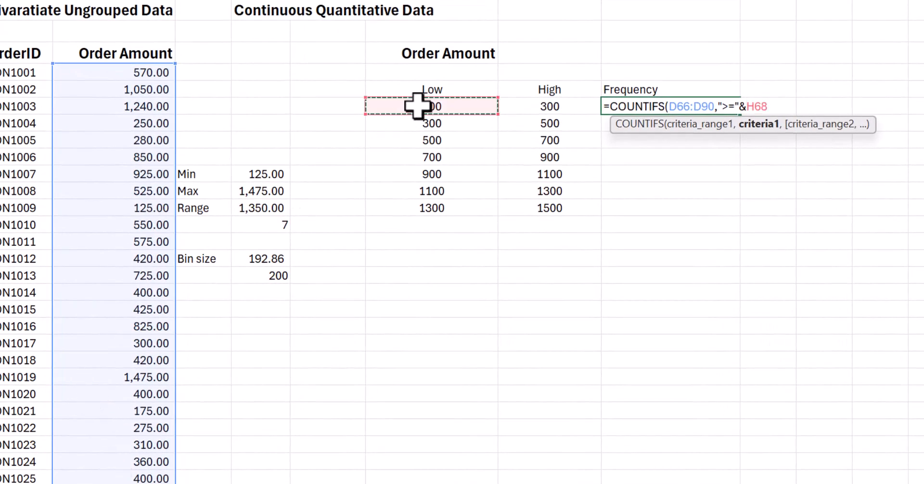
{"action": "type", "text": ","}
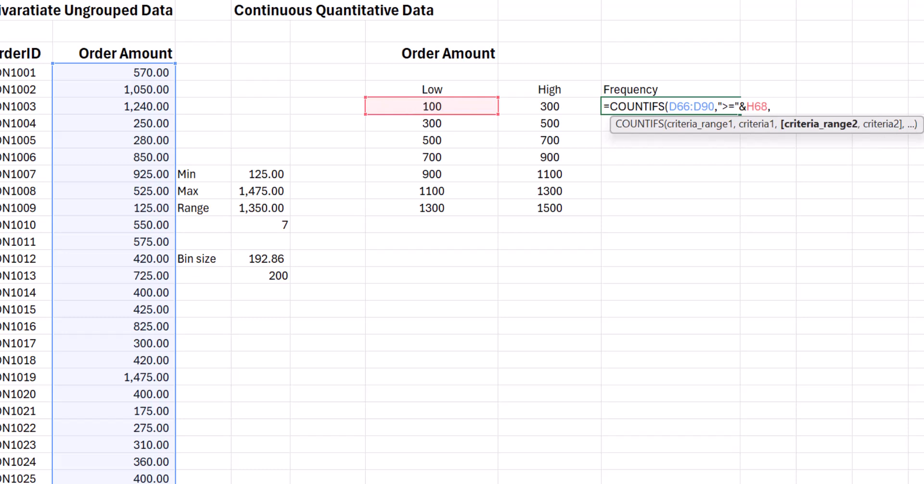
- Complete the COUNTIFS formula in J68 with D66:D90 as the second range and "<"&I68 as its criterion
{"action": "left_click_drag", "start_coordinate": [141, 73], "coordinate": [139, 471]}
{"action": "type", "text": ","}
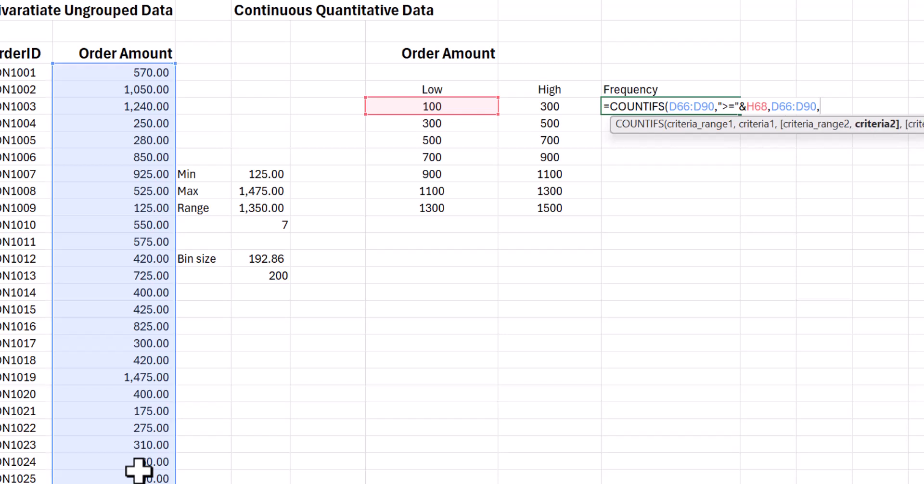
{"action": "type", "text": "\"<\"&"}
{"action": "left_click", "coordinate": [513, 108]}
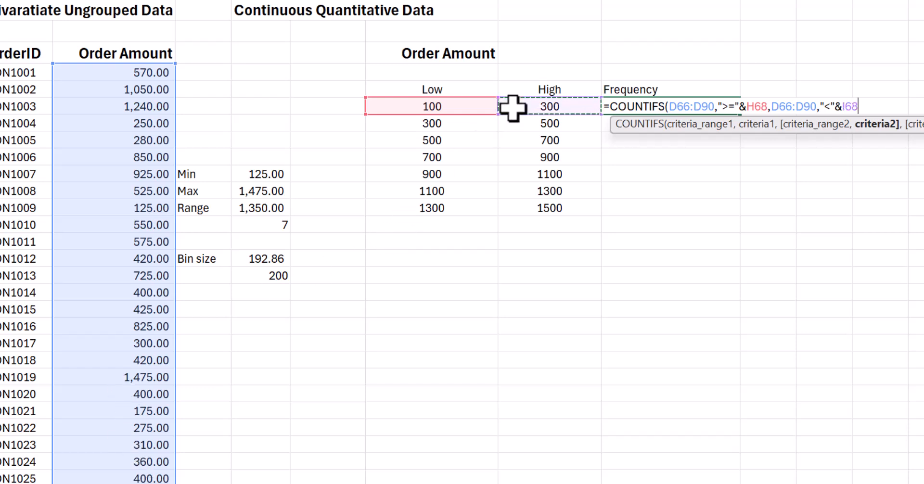
{"action": "type", "text": ")"}
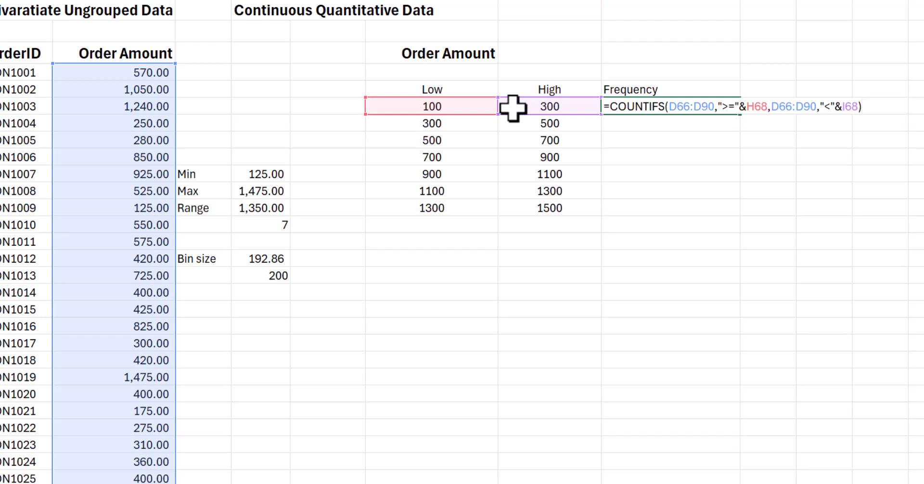
{"action": "key", "text": "Return"}
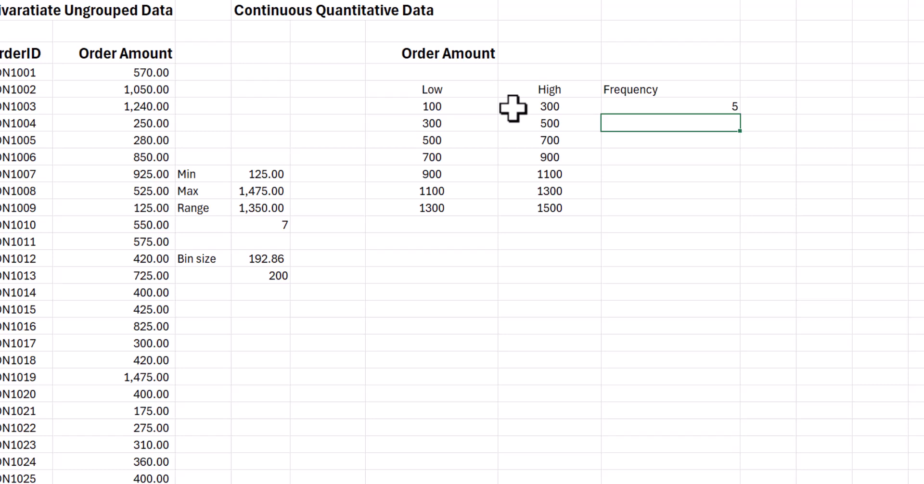
- Lock the rows of the first criteria range in the J68 formula as D$66:D$90
{"action": "left_click", "coordinate": [704, 106]}
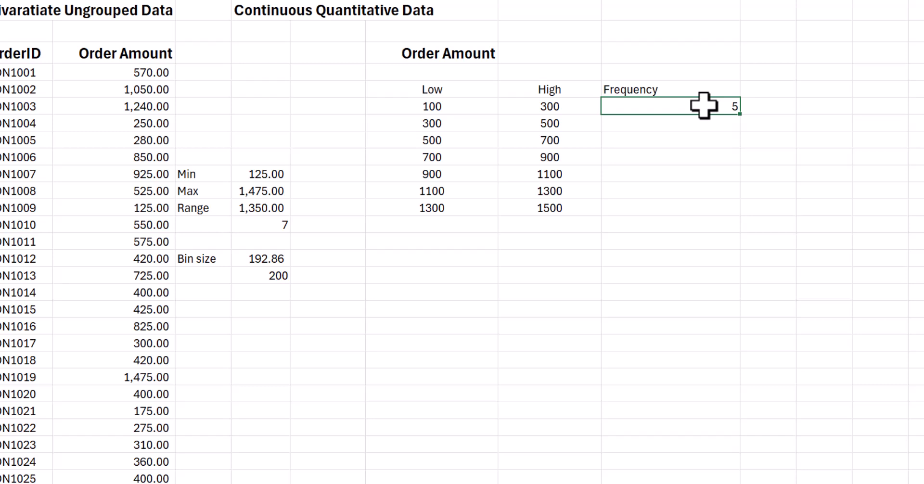
{"action": "double_click", "coordinate": [704, 106]}
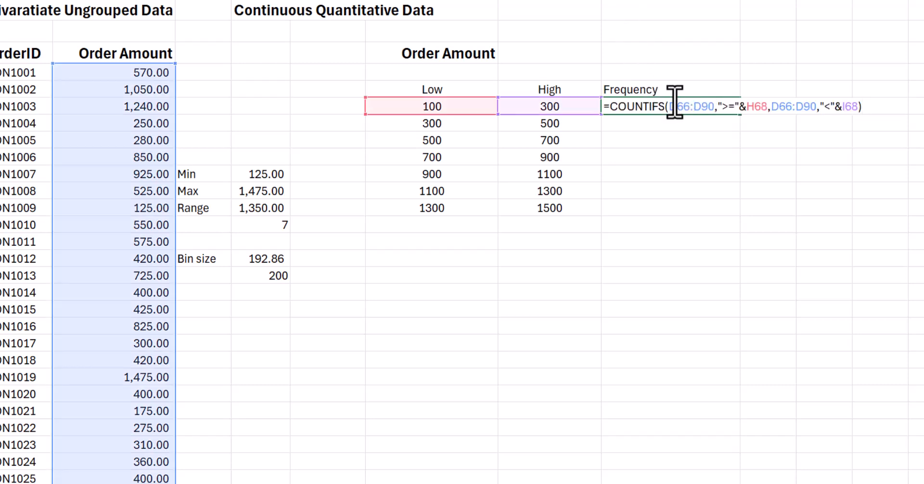
{"action": "double_click", "coordinate": [684, 105]}
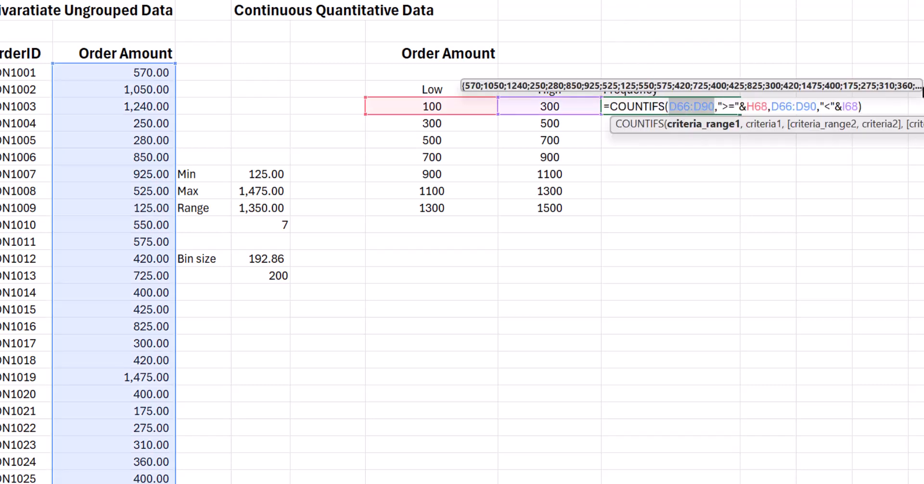
{"action": "key", "text": "Right"}
{"action": "key", "text": "Left"}
{"action": "key", "text": "Left"}
{"action": "key", "text": "Left"}
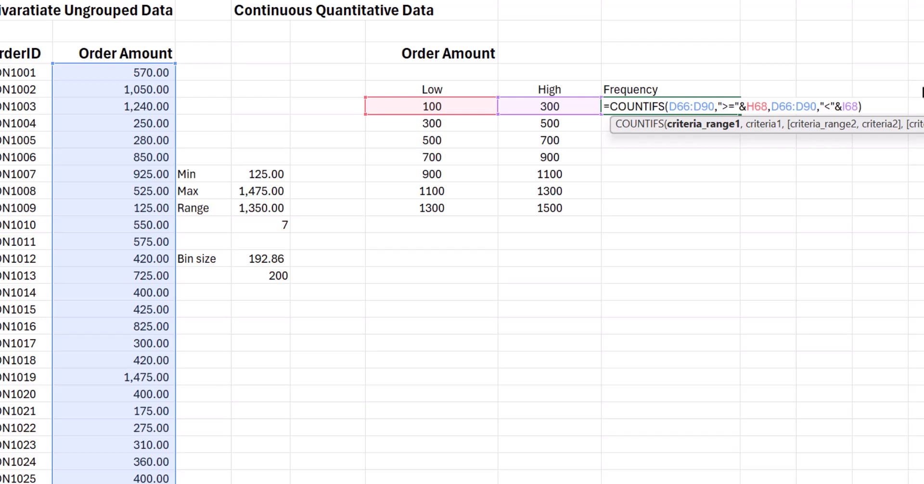
{"action": "type", "text": "$66:D"}
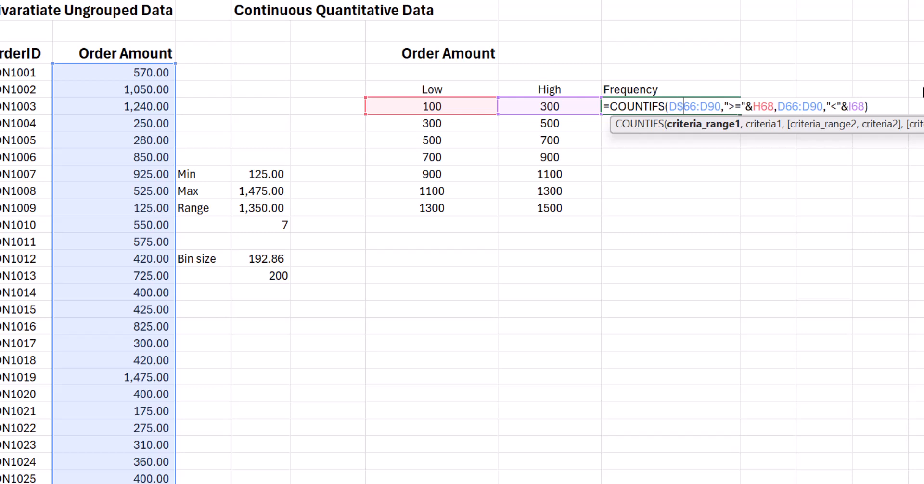
{"action": "type", "text": "$"}
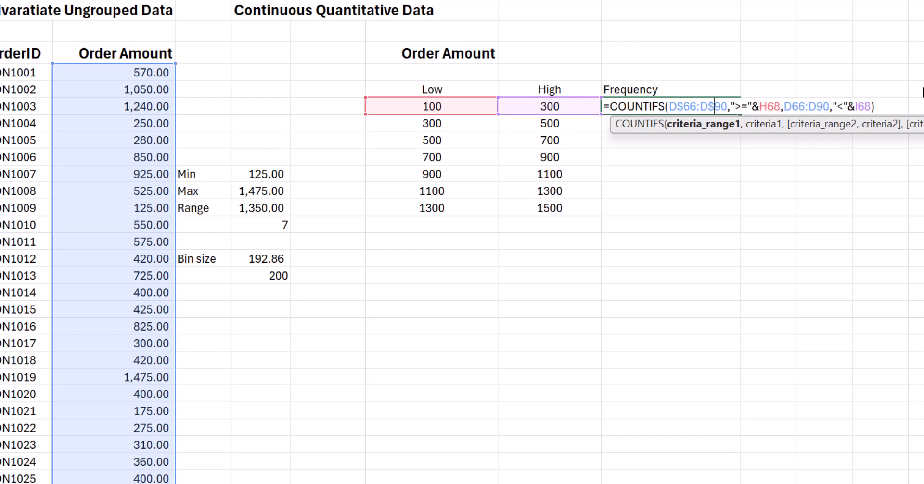
- Lock the second criteria range as D$66:D$90 and fill the frequency formula from J68 down through J74
{"action": "key", "text": "Right"}
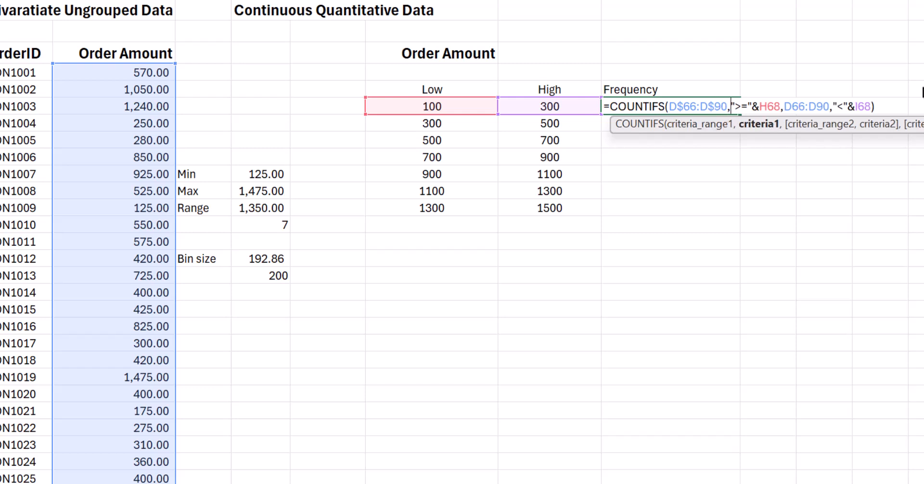
{"action": "key", "text": "Right"}
{"action": "key", "text": "Right"}
{"action": "key", "text": "Right"}
{"action": "key", "text": "Right"}
{"action": "key", "text": "Right"}
{"action": "key", "text": "Right"}
{"action": "key", "text": "Right"}
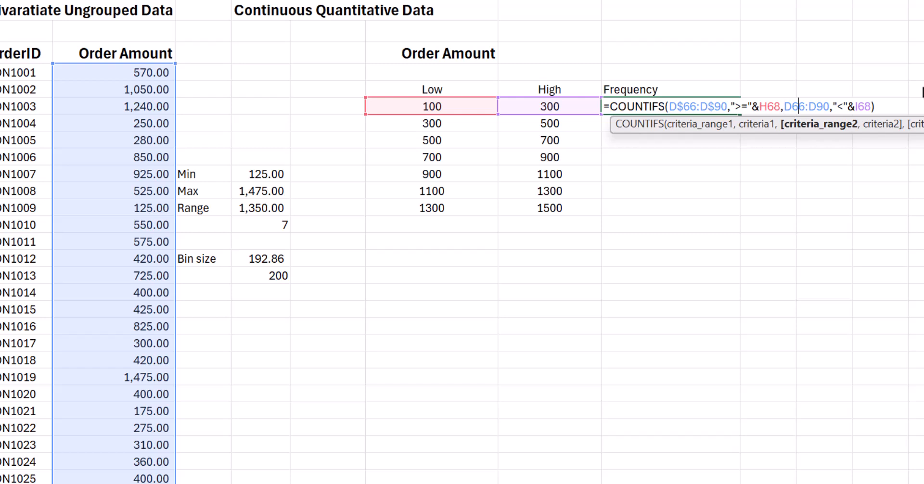
{"action": "type", "text": "$"}
{"action": "key", "text": "Right"}
{"action": "key", "text": "Right"}
{"action": "key", "text": "Right"}
{"action": "key", "text": "Right"}
{"action": "type", "text": "$"}
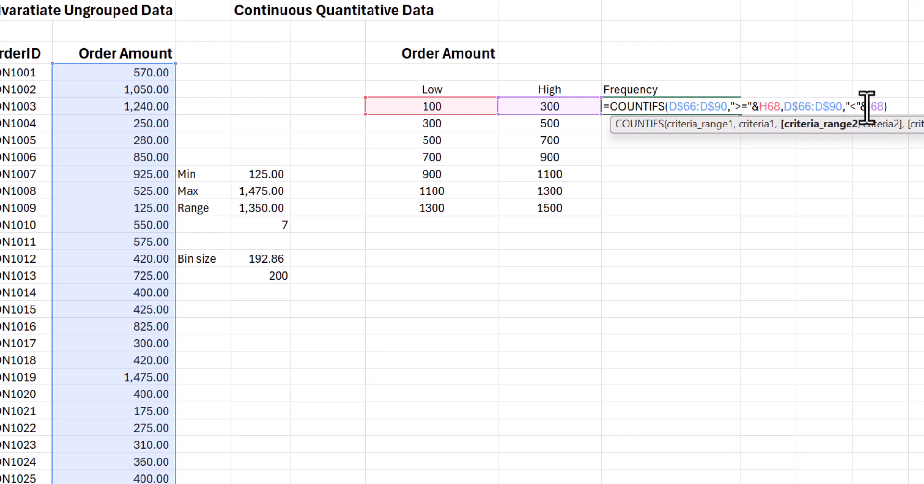
{"action": "key", "text": "Return"}
{"action": "left_click", "coordinate": [712, 109]}
{"action": "left_click_drag", "start_coordinate": [744, 119], "coordinate": [737, 212]}
- Total the class frequencies J68:J74 with a SUM formula in J76
{"action": "left_click", "coordinate": [701, 246]}
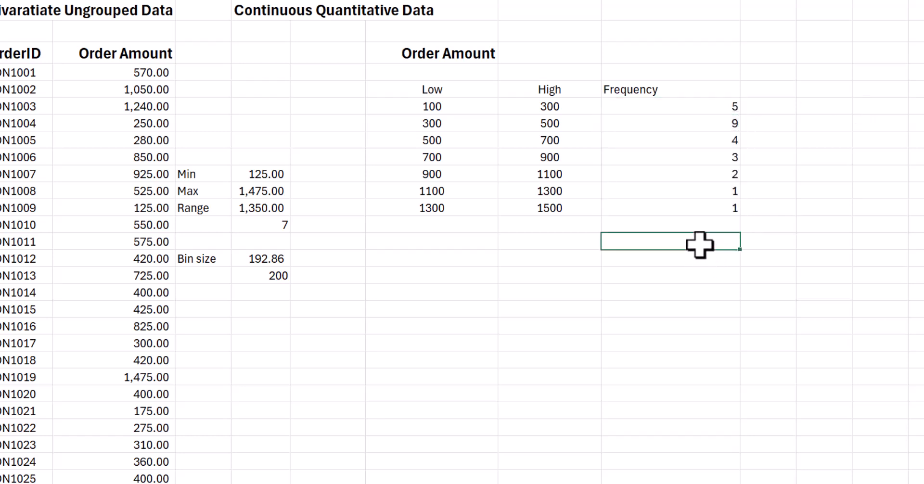
{"action": "type", "text": "=SUM("}
{"action": "key", "text": "Up"}
{"action": "key", "text": "Up"}
{"action": "key", "text": "shift+Up"}
{"action": "key", "text": "shift+Up"}
{"action": "key", "text": "shift+Up"}
{"action": "key", "text": "shift+Up"}
{"action": "key", "text": "shift+Up"}
{"action": "key", "text": "shift+Up"}
{"action": "key", "text": "Return"}
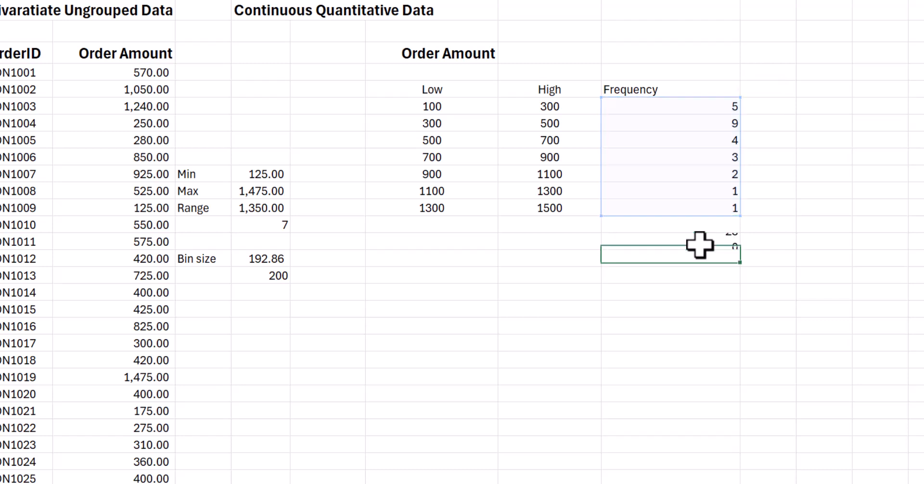
- Center the frequencies and their total in J68:J76
{"action": "left_click_drag", "start_coordinate": [701, 106], "coordinate": [681, 246]}
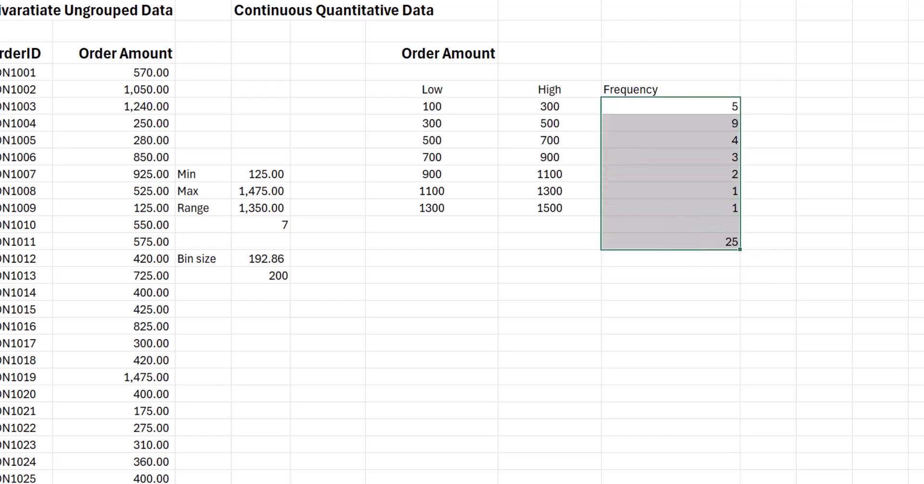
{"action": "key", "text": "alt+h"}
{"action": "key", "text": "a"}
{"action": "key", "text": "c"}
{"action": "left_click", "coordinate": [549, 343]}
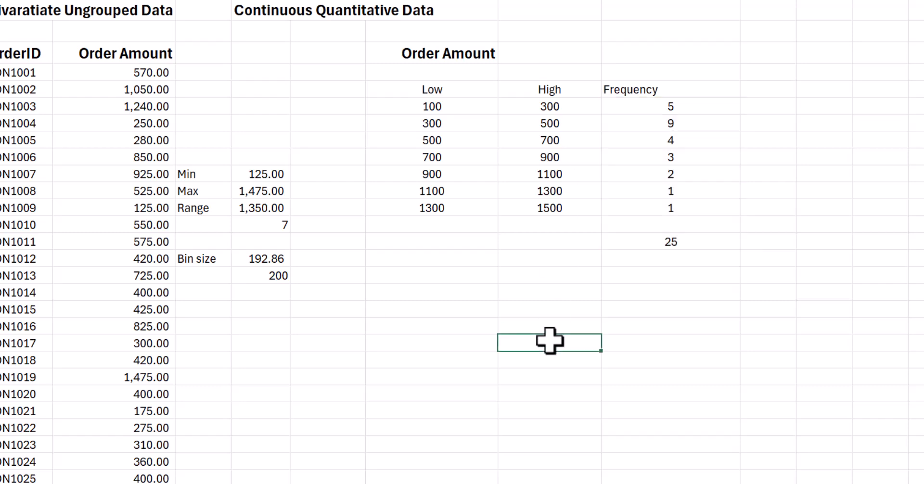
- Beside the second order list, label E101 Min and calculate the minimum of D95:D119 in F101
{"action": "scroll", "coordinate": [449, 300], "scroll_direction": "down", "scroll_amount": 3}
{"action": "scroll", "coordinate": [448, 300], "scroll_direction": "down", "scroll_amount": 3}
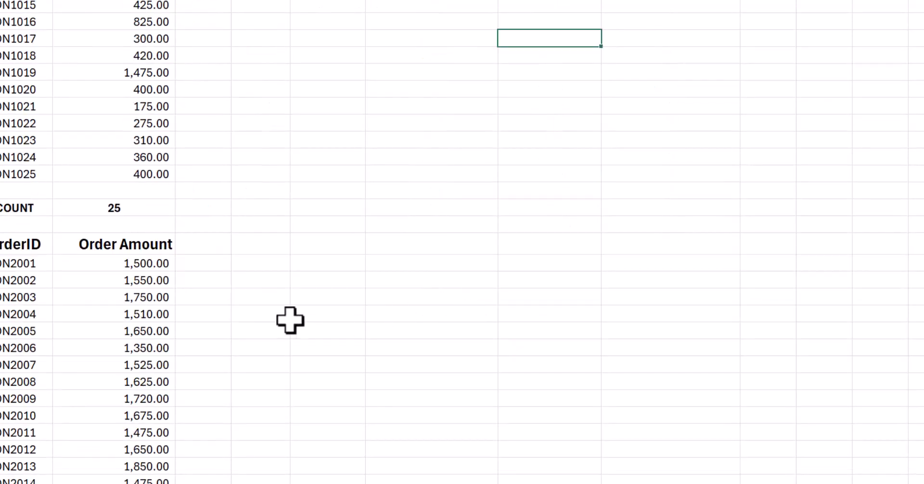
{"action": "left_click", "coordinate": [208, 365]}
{"action": "type", "text": "MI"}
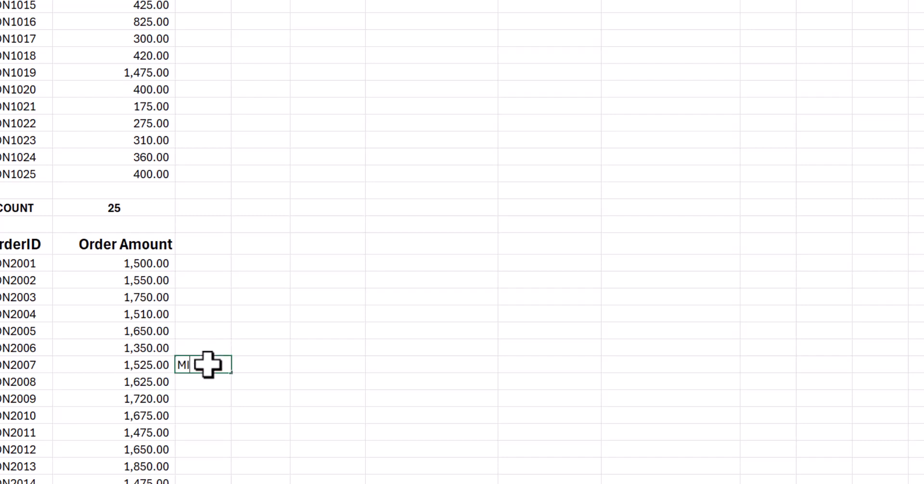
{"action": "type", "text": "n"}
{"action": "key", "text": "Tab"}
{"action": "type", "text": "="}
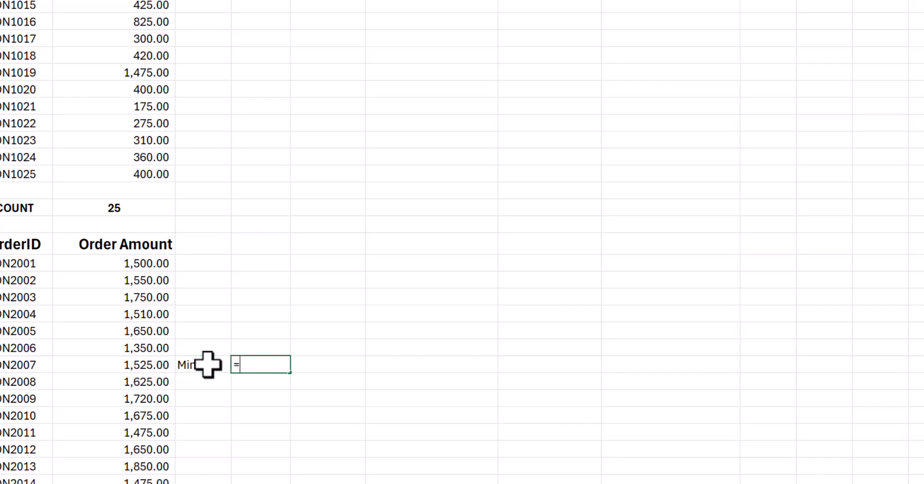
{"action": "type", "text": "MIN("}
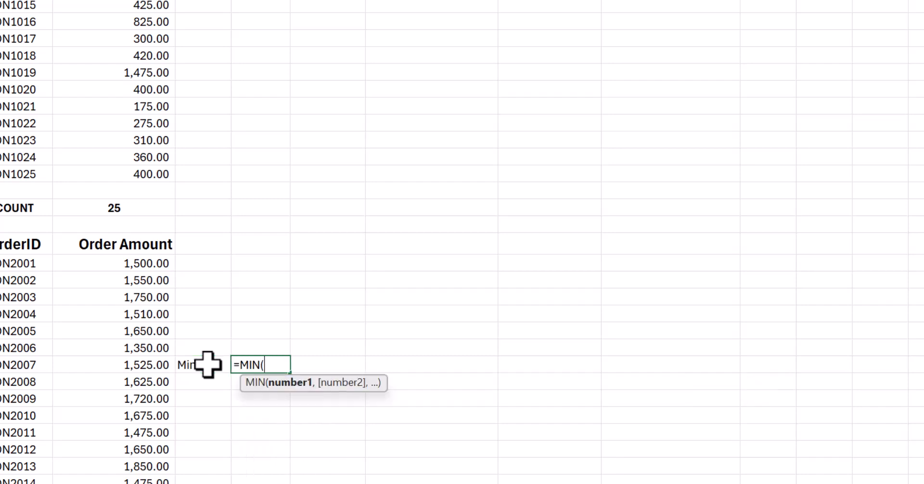
{"action": "scroll", "coordinate": [208, 364], "scroll_direction": "down", "scroll_amount": 3}
{"action": "left_click_drag", "start_coordinate": [151, 111], "coordinate": [134, 457]}
{"action": "type", "text": ")"}
{"action": "key", "text": "Return"}
- Label E102 Max and calculate the maximum of D95:D119 in F102
{"action": "type", "text": "Max"}
{"action": "key", "text": "Tab"}
{"action": "type", "text": "=MAX("}
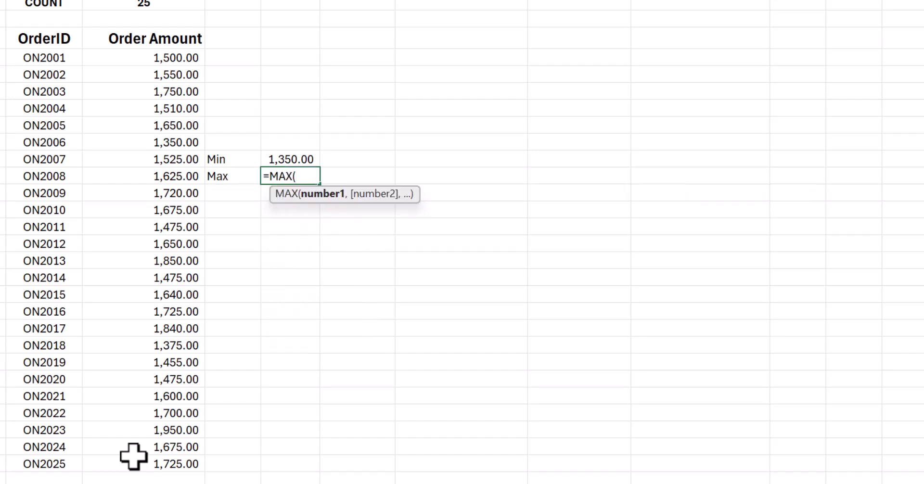
{"action": "left_click_drag", "start_coordinate": [190, 57], "coordinate": [153, 466]}
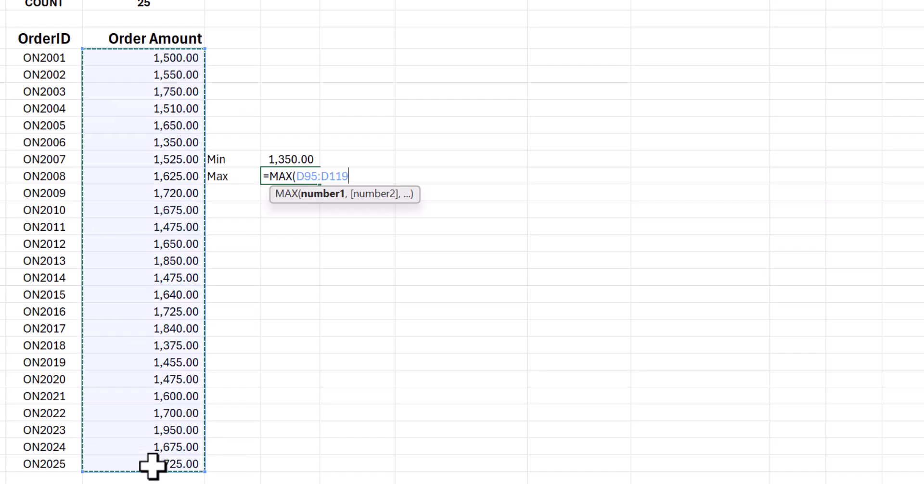
{"action": "key", "text": "Return"}
- Label E103 Range and calculate it in F103 as the maximum minus the minimum, F102-F101
{"action": "key", "text": "Left"}
{"action": "type", "text": "Range"}
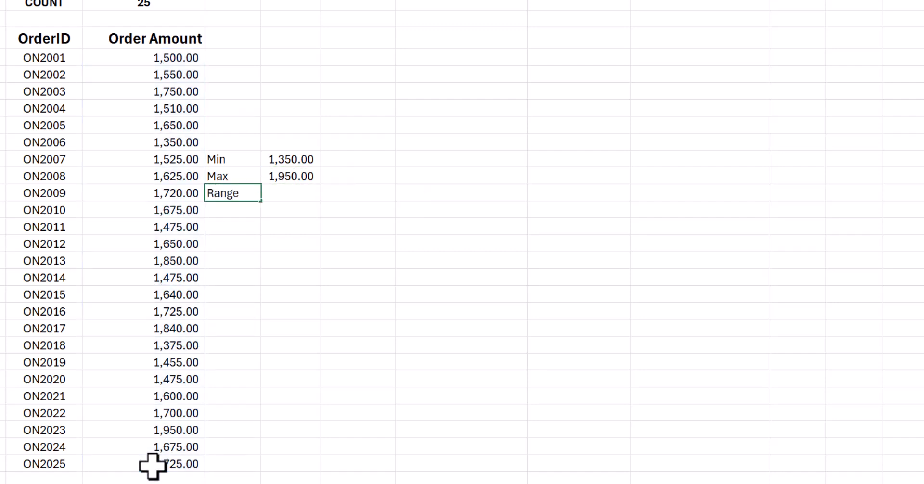
{"action": "key", "text": "Tab"}
{"action": "type", "text": "="}
{"action": "key", "text": "Up"}
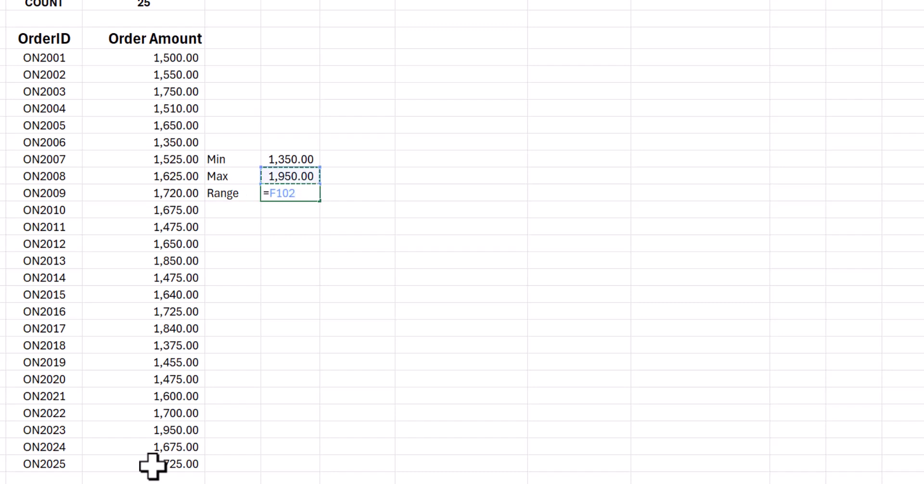
{"action": "type", "text": "-"}
{"action": "key", "text": "Up"}
{"action": "key", "text": "Up"}
{"action": "key", "text": "Return"}
{"action": "key", "text": "Return"}
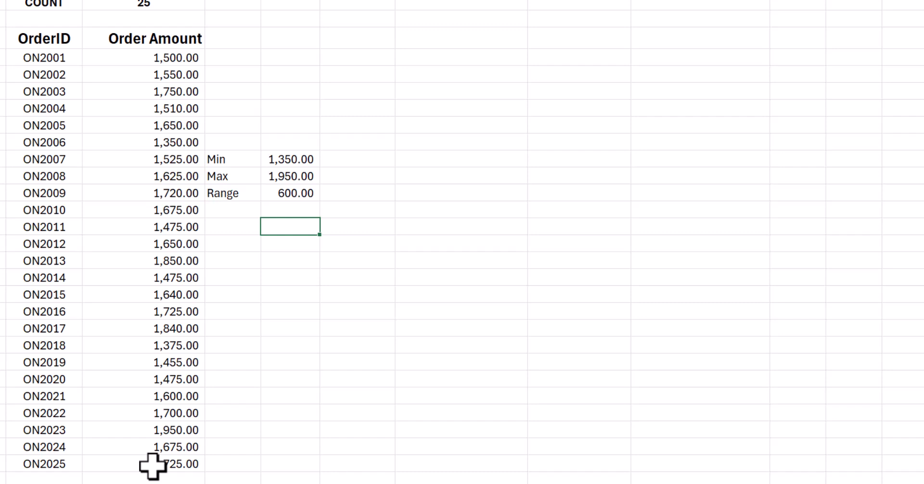
- Label E105 Bin Size and calculate it in F105 as the range in F103 divided by 7
{"action": "key", "text": "Left"}
{"action": "type", "text": "Bin Size"}
{"action": "key", "text": "Tab"}
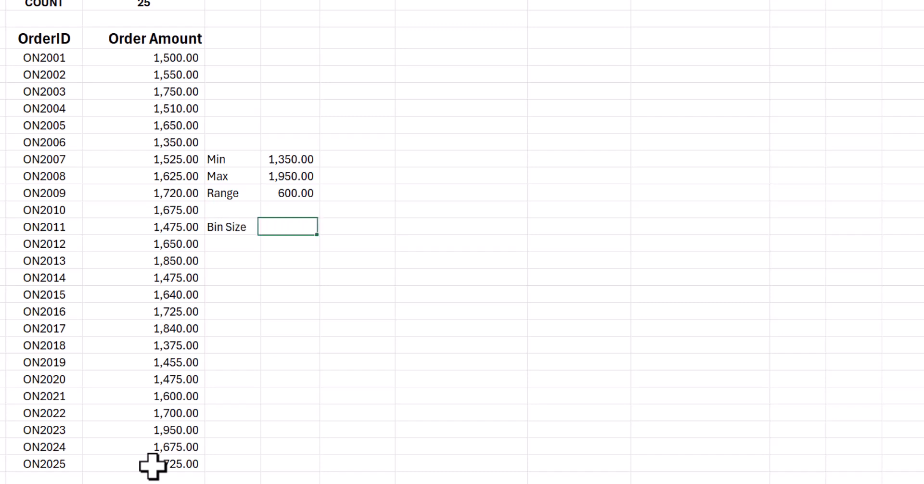
{"action": "type", "text": "="}
{"action": "key", "text": "Up"}
- Set up the Order Amount title in row 96 and Low, High and Frequency headings in row 98, and select H99
{"action": "key", "text": "Up"}
{"action": "type", "text": "/7"}
{"action": "key", "text": "Return"}
- Enter 100 in F107 as the rounded bin size
{"action": "key", "text": "Right"}
{"action": "key", "text": "Down"}
{"action": "type", "text": "100"}
{"action": "key", "text": "Return"}
{"action": "key", "text": "Right"}
{"action": "key", "text": "Up"}
{"action": "key", "text": "Up"}
{"action": "key", "text": "Up"}
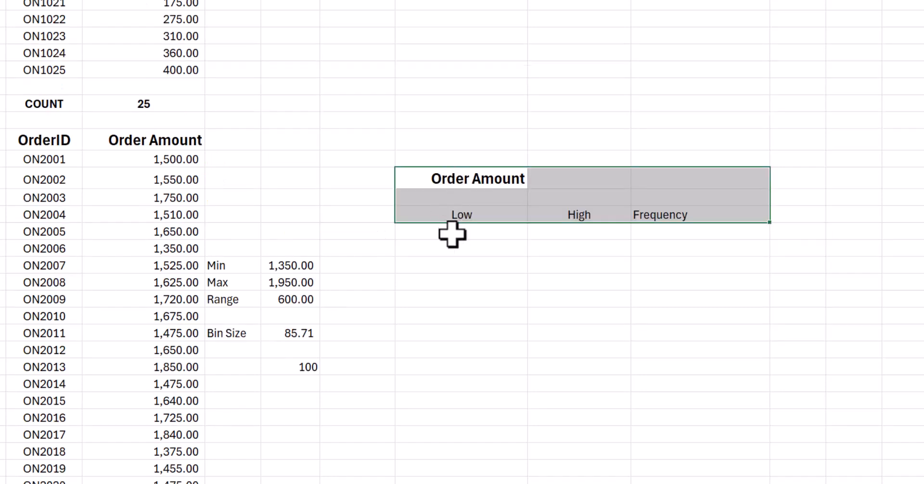
{"action": "left_click", "coordinate": [453, 235]}
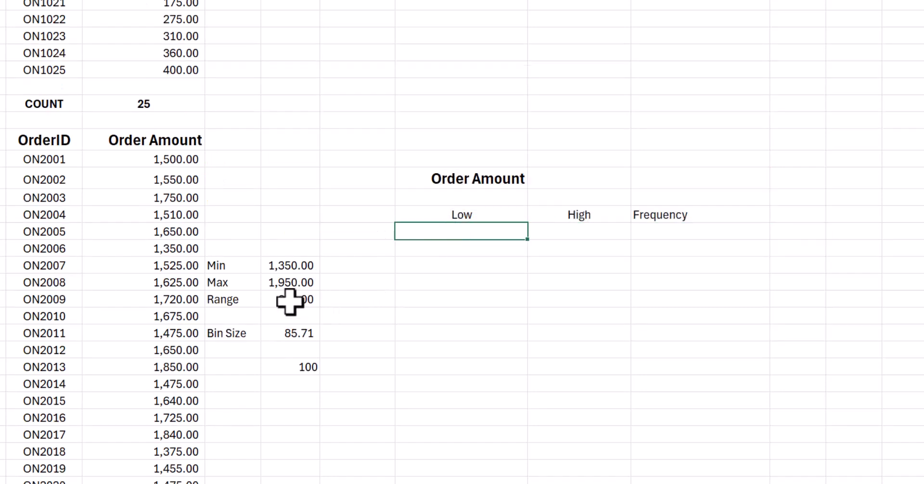
- Enter the first class limits in row 99, with 1300 as Low in H99 and 1400 as High in I99
{"action": "left_click", "coordinate": [289, 266]}
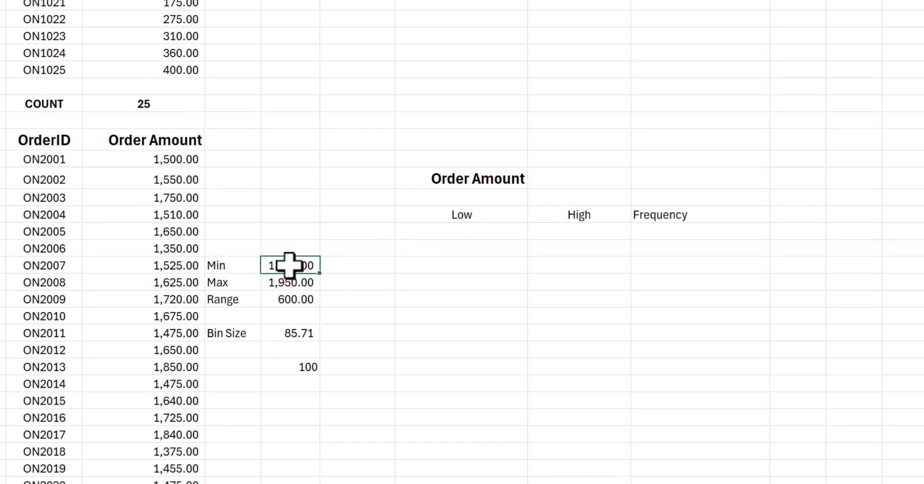
{"action": "double_click", "coordinate": [435, 236]}
{"action": "type", "text": "13"}
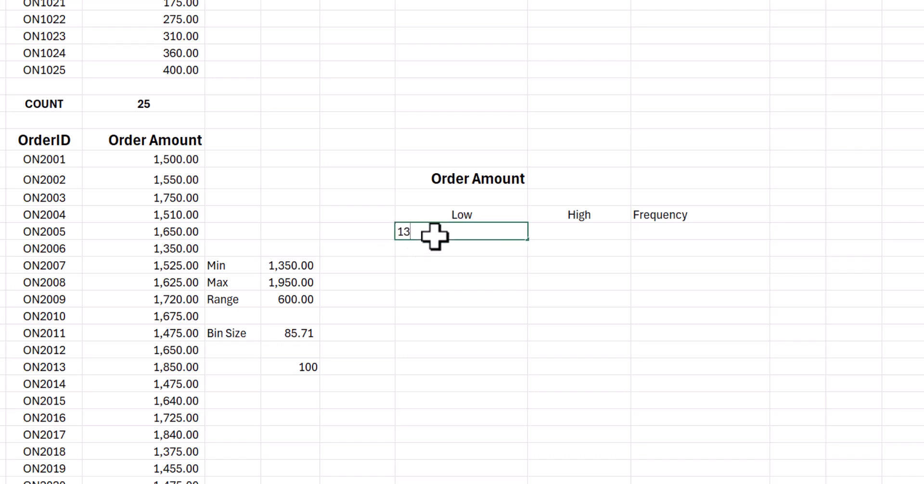
{"action": "type", "text": "00"}
{"action": "key", "text": "Tab"}
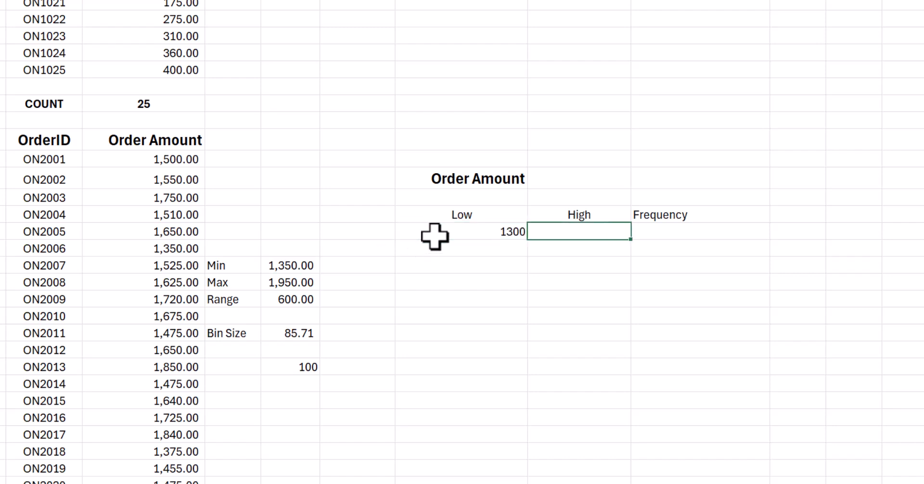
{"action": "type", "text": "14"}
{"action": "key", "text": "Return"}
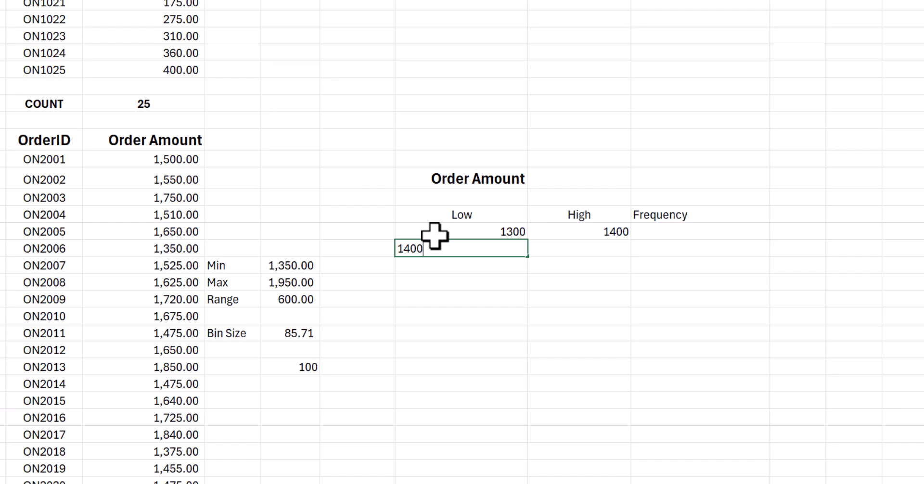
- Enter 1400 and 1500 as the second class in H100:I100, and extend the class pattern down to 1900–2000 in row 105
{"action": "type", "text": "1400"}
{"action": "key", "text": "Tab"}
{"action": "type", "text": "150"}
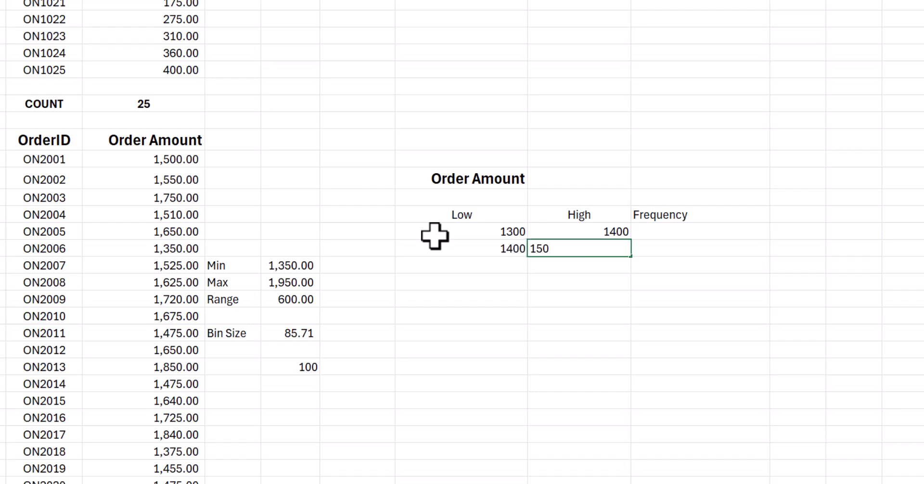
{"action": "type", "text": "0"}
{"action": "key", "text": "Down"}
{"action": "left_click", "coordinate": [510, 235]}
{"action": "left_click_drag", "start_coordinate": [509, 235], "coordinate": [612, 337]}
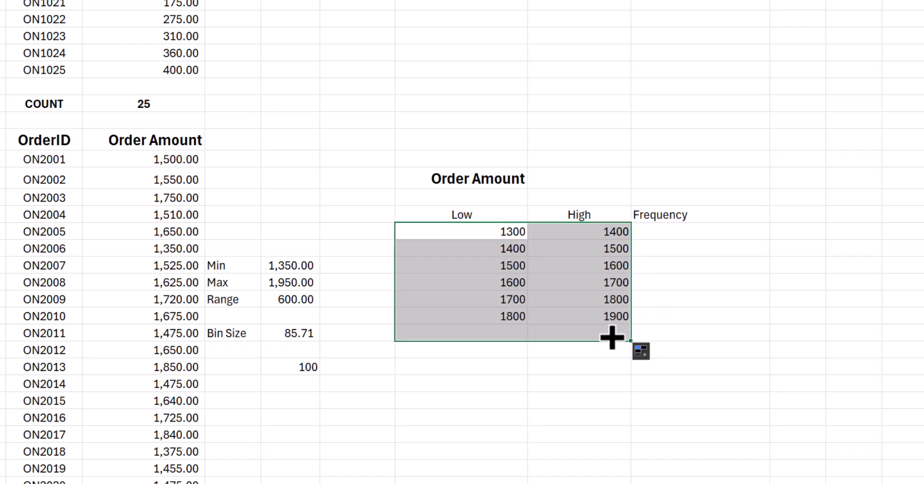
- Start a COUNTIFS formula in J99 that counts amounts in D95:D119 meeting the criterion ">="&H99
{"action": "left_click", "coordinate": [669, 231]}
{"action": "scroll", "coordinate": [687, 372], "scroll_direction": "down", "scroll_amount": 2}
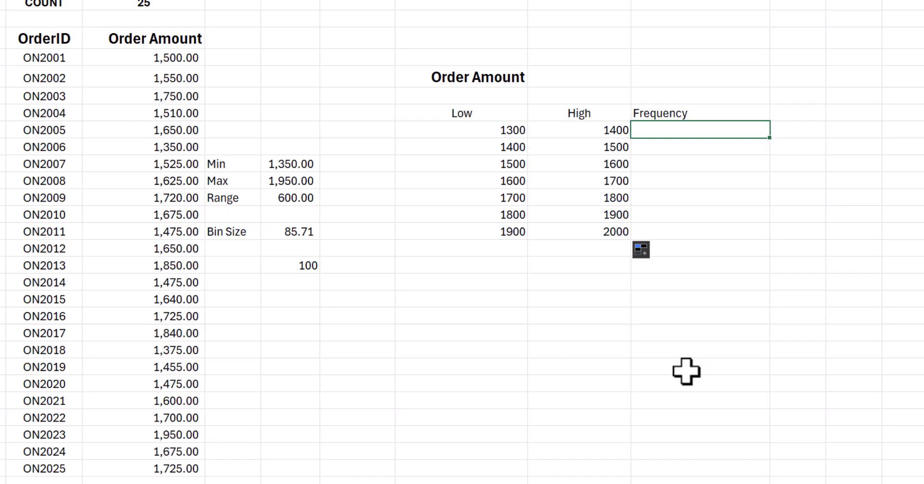
{"action": "type", "text": "=COUNT"}
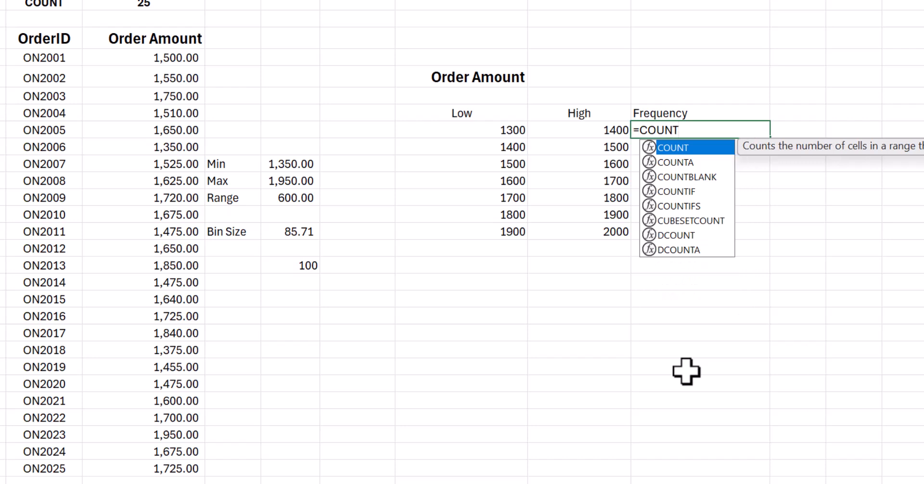
{"action": "type", "text": "IFS("}
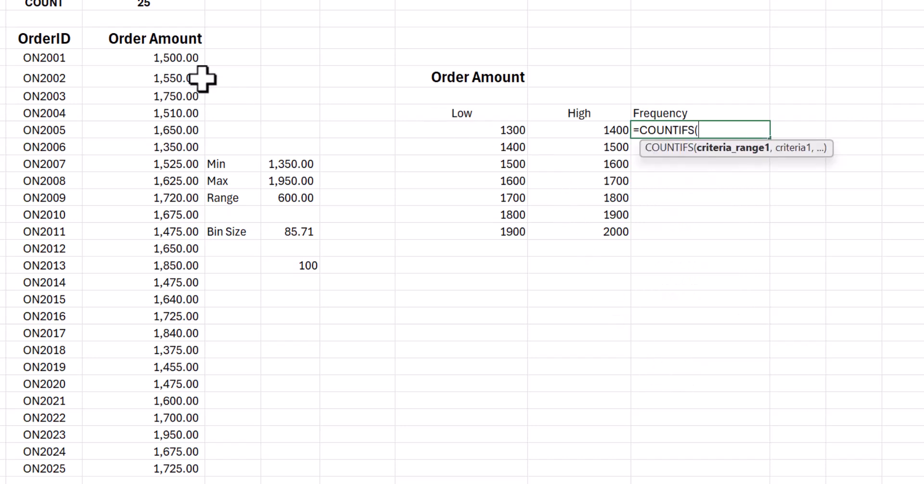
{"action": "left_click_drag", "start_coordinate": [174, 58], "coordinate": [176, 467]}
{"action": "type", "text": ",\">=\"&"}
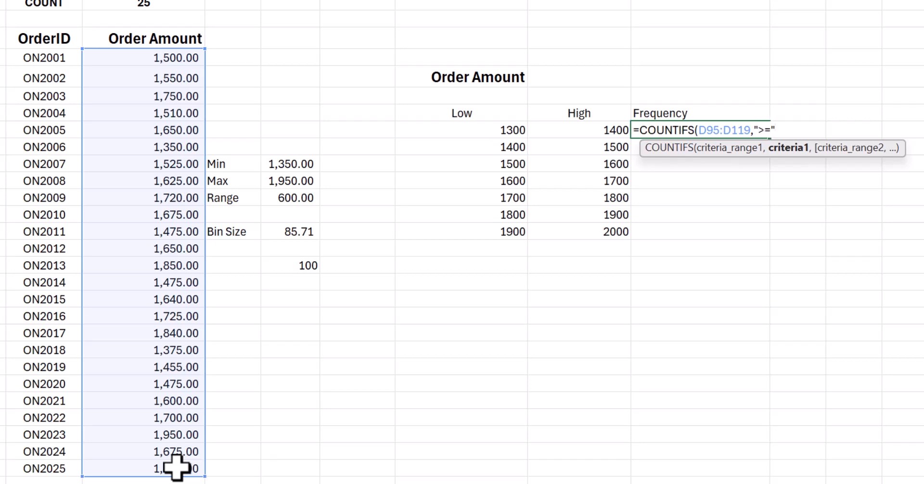
{"action": "left_click", "coordinate": [412, 133]}
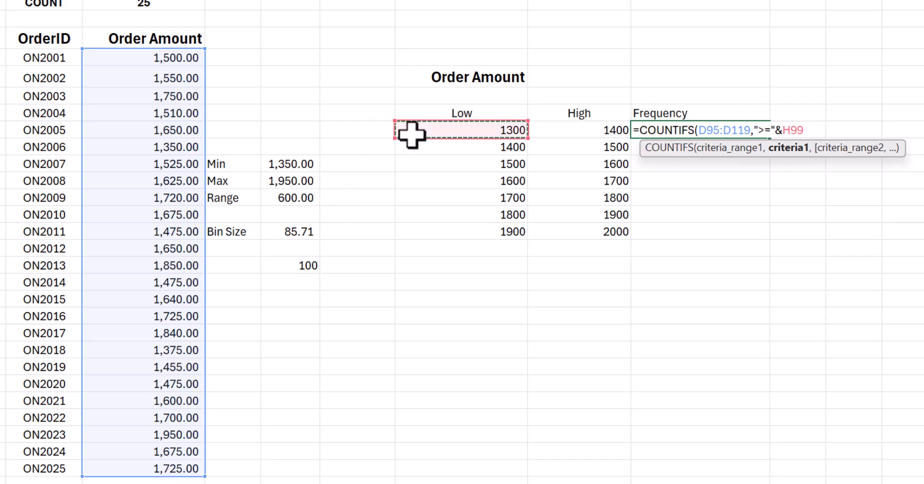
- Complete the COUNTIFS formula in J99 with a second criterion on D95:D119, "<"&I99
{"action": "type", "text": ","}
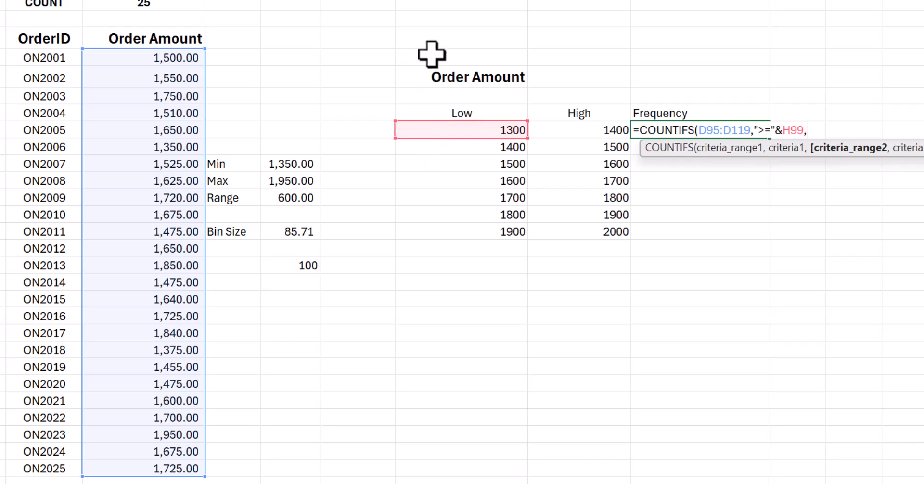
{"action": "left_click_drag", "start_coordinate": [132, 54], "coordinate": [150, 459]}
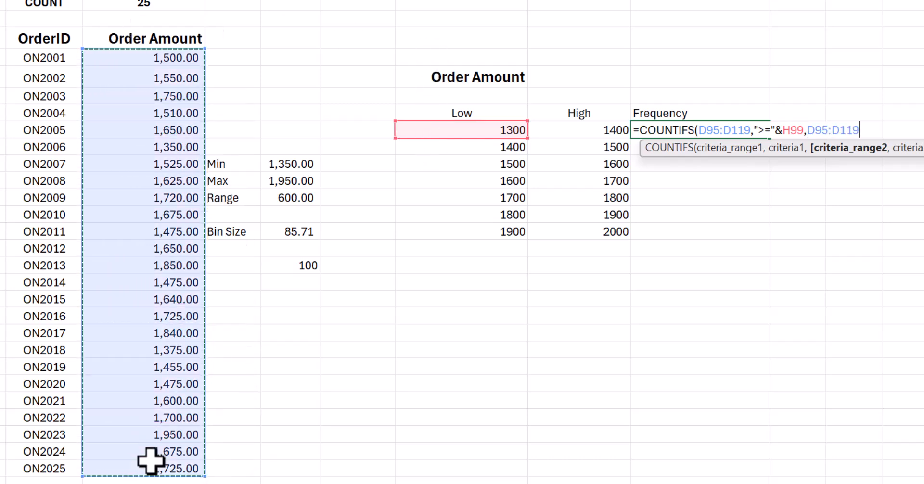
{"action": "type", "text": ","}
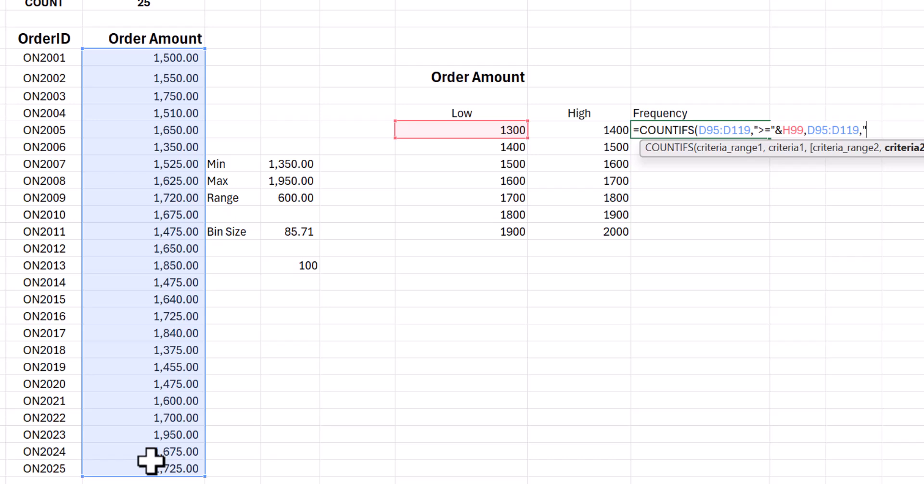
{"action": "type", "text": "\"<\"&"}
{"action": "left_click", "coordinate": [590, 131]}
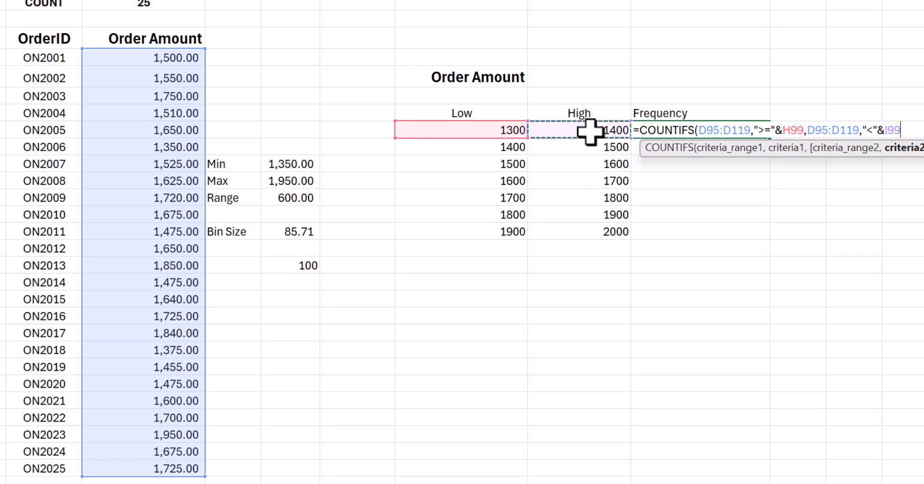
{"action": "type", "text": ")"}
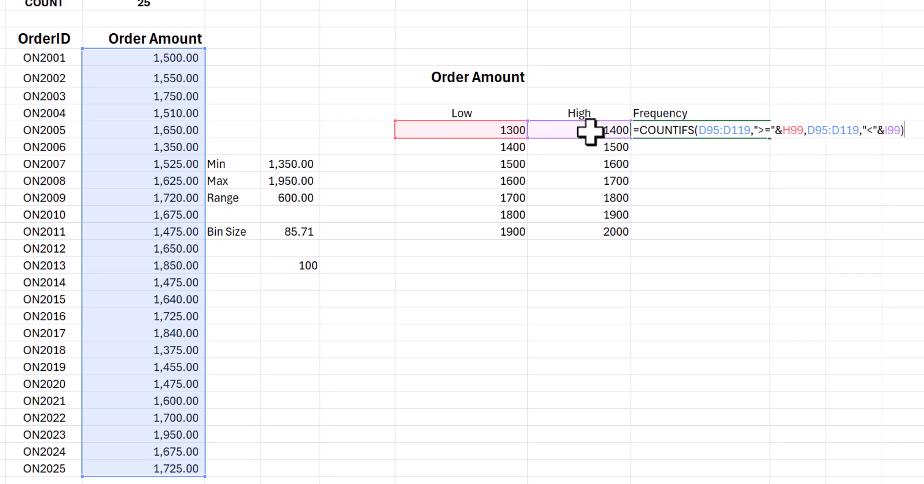
{"action": "key", "text": "Return"}
- Lock the rows of both COUNTIFS ranges in J99 as D$95:D$119 and fill the formula down to J105
{"action": "left_click", "coordinate": [661, 128]}
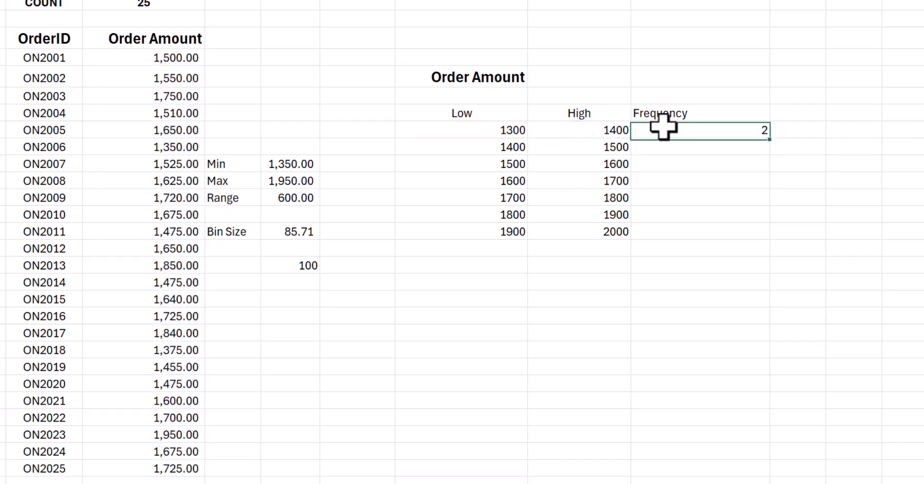
{"action": "key", "text": "F2"}
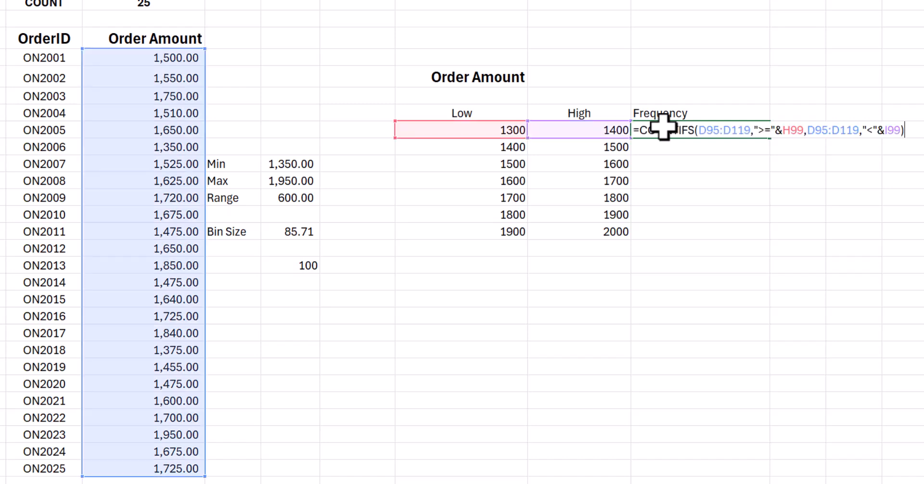
{"action": "left_click", "coordinate": [707, 130]}
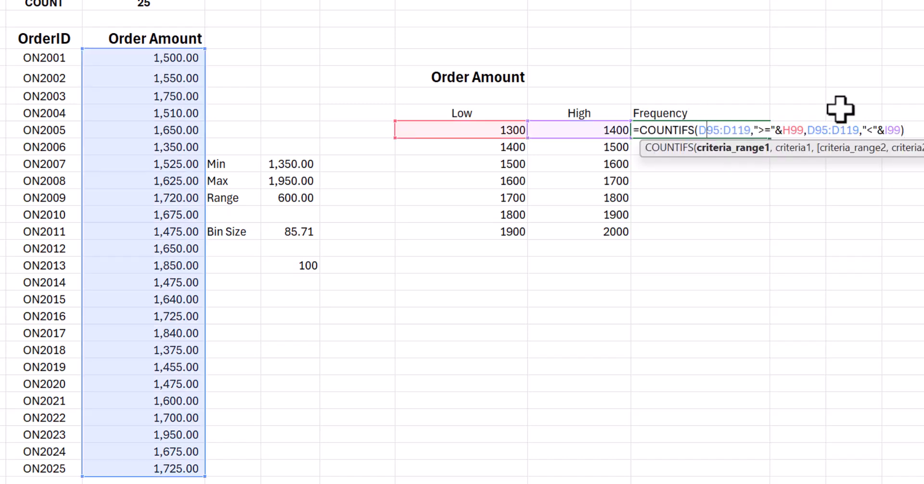
{"action": "type", "text": "$95:D"}
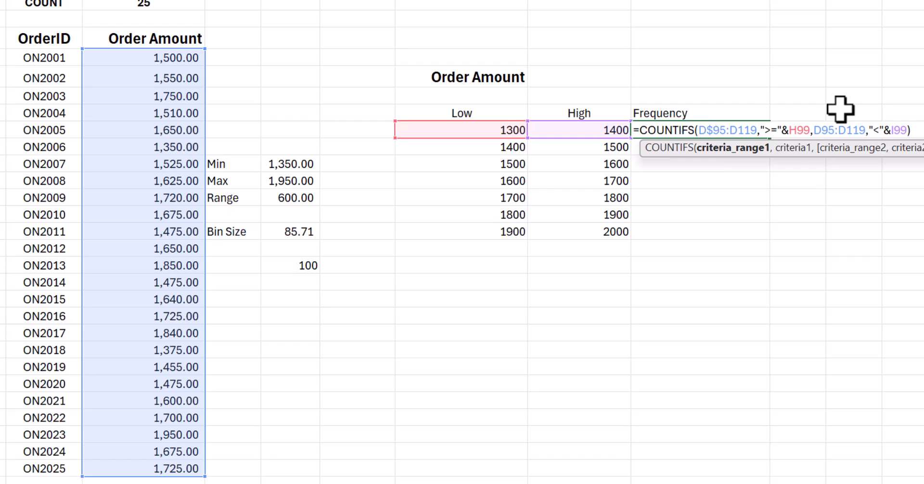
{"action": "type", "text": "$"}
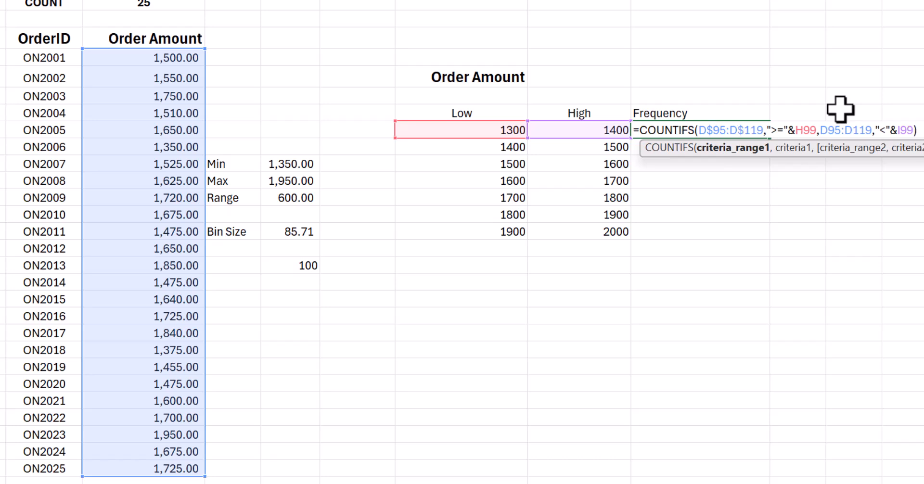
{"action": "key", "text": "Right"}
{"action": "key", "text": "Right"}
{"action": "key", "text": "Right"}
{"action": "key", "text": "Right"}
{"action": "key", "text": "Right"}
{"action": "key", "text": "Right"}
{"action": "key", "text": "Right"}
{"action": "key", "text": "Right"}
{"action": "key", "text": "Right"}
{"action": "key", "text": "Right"}
{"action": "key", "text": "Right"}
{"action": "key", "text": "Right"}
{"action": "key", "text": "Right"}
{"action": "type", "text": "$95:D"}
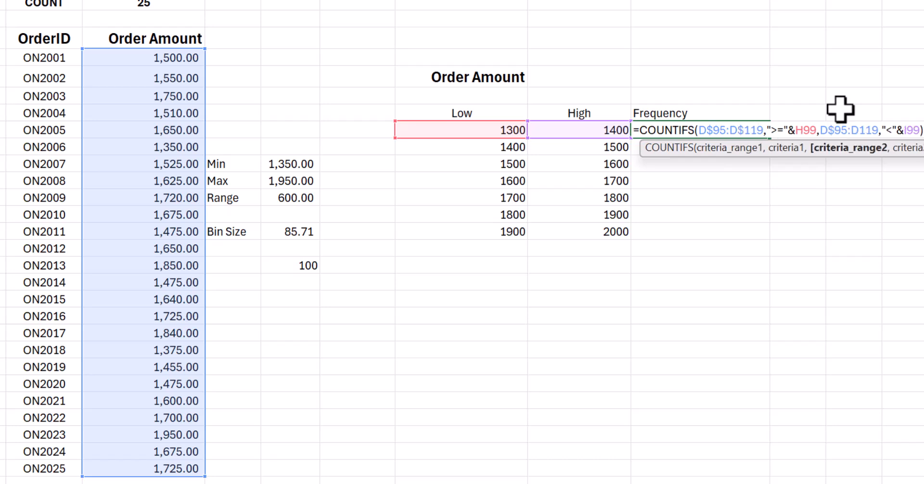
{"action": "type", "text": "$"}
{"action": "key", "text": "Return"}
{"action": "left_click", "coordinate": [747, 129]}
{"action": "left_click_drag", "start_coordinate": [770, 139], "coordinate": [768, 241]}
- Total the frequencies in J107 with =SUM(J99:J105)
{"action": "left_click", "coordinate": [724, 271]}
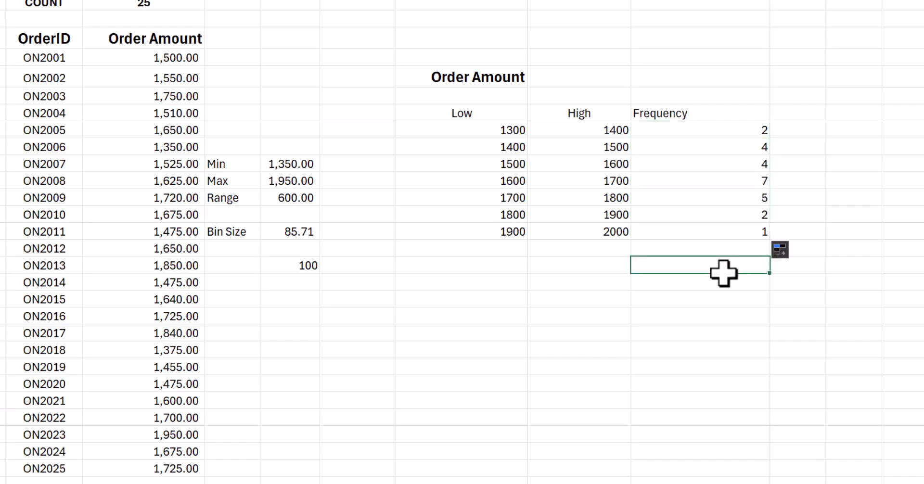
{"action": "type", "text": "=SUM("}
{"action": "key", "text": "Up"}
{"action": "key", "text": "Up"}
{"action": "key", "text": "shift+Up"}
{"action": "key", "text": "shift+Up"}
{"action": "key", "text": "shift+Up"}
{"action": "key", "text": "shift+Up"}
{"action": "key", "text": "shift+Up"}
{"action": "key", "text": "shift+Up"}
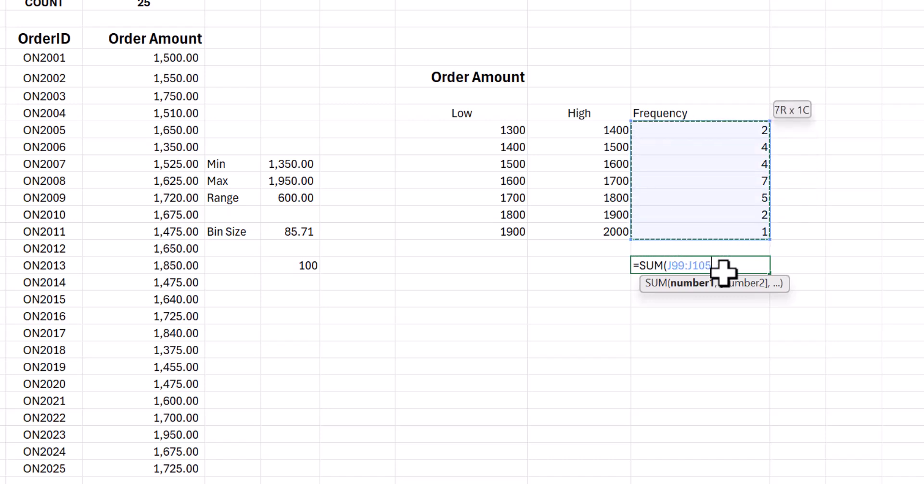
{"action": "key", "text": "Return"}
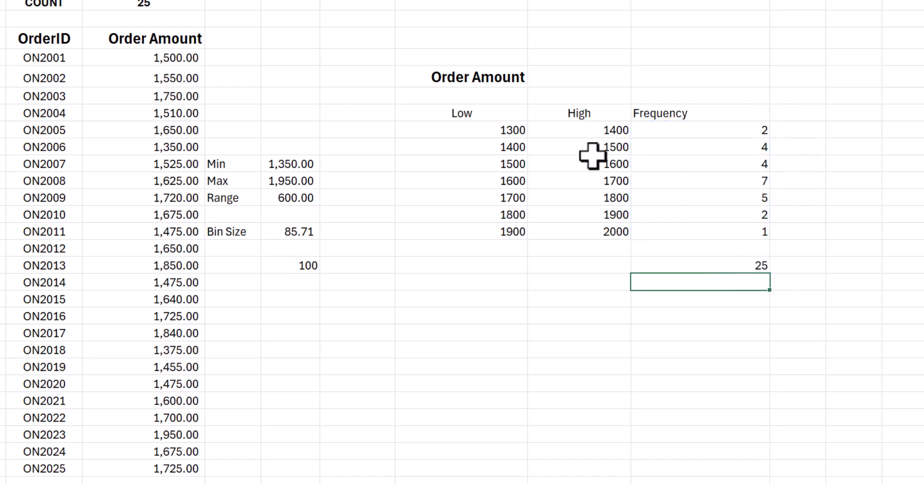
- Center the contents of the frequency table in H98:J107 horizontally, including its headings and total
{"action": "left_click_drag", "start_coordinate": [485, 114], "coordinate": [657, 264]}
{"action": "key", "text": "alt+h"}
{"action": "key", "text": "a"}
{"action": "key", "text": "c"}
{"action": "key", "text": "alt+h"}
{"action": "key", "text": "a"}
{"action": "key", "text": "c"}
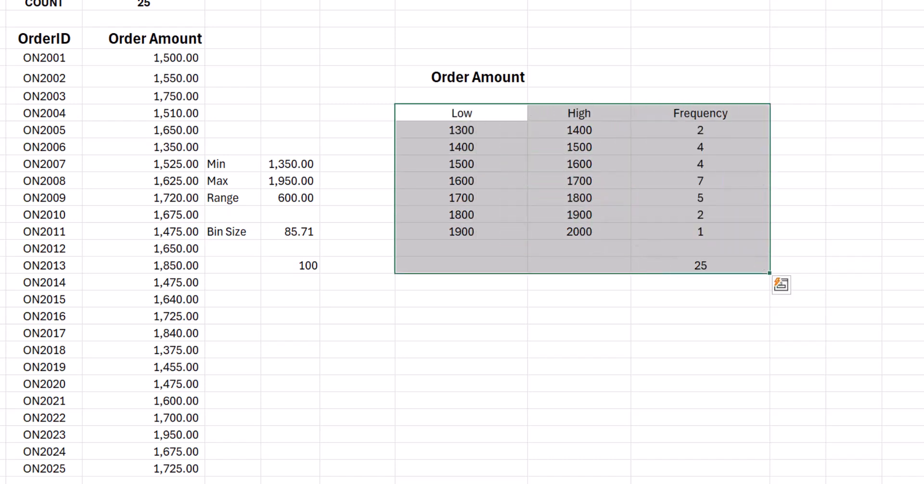
{"action": "left_click", "coordinate": [555, 367]}
- Review the discrete quantity and continuous order amount frequency tables across the whole sheet against their source lists
{"action": "left_click", "coordinate": [354, 26]}
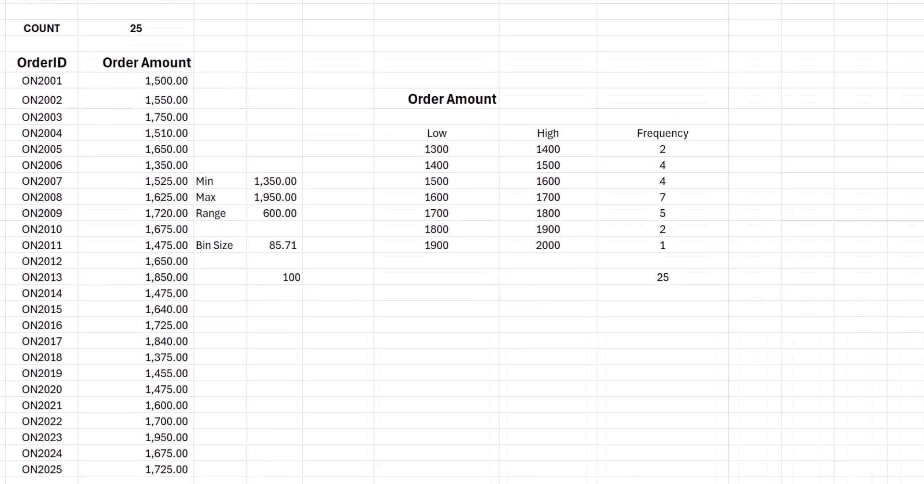
{"action": "left_click", "coordinate": [264, 172]}
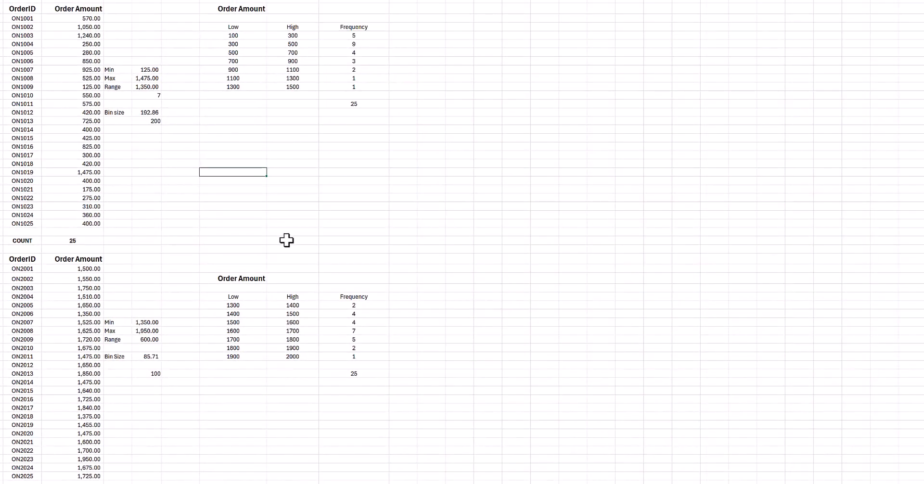
{"action": "scroll", "coordinate": [286, 241], "scroll_direction": "up", "scroll_amount": 20}
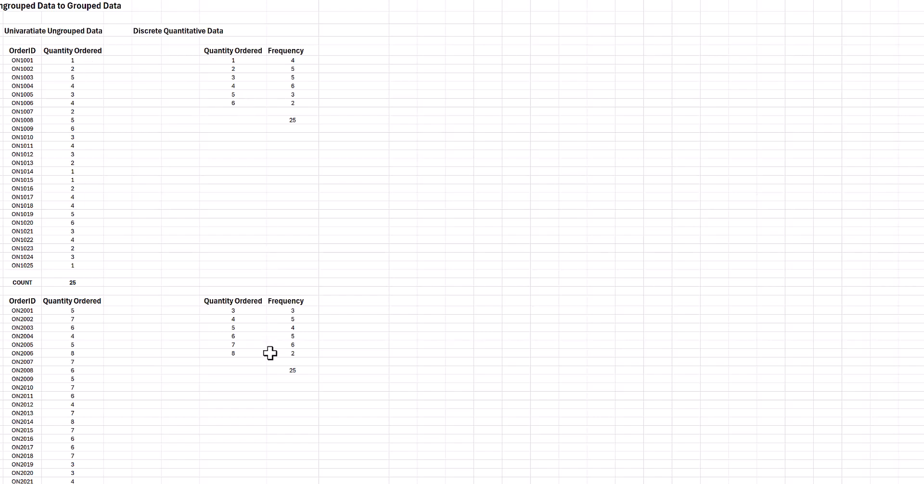
{"action": "scroll", "coordinate": [269, 348], "scroll_direction": "down", "scroll_amount": 16}
{"action": "scroll", "coordinate": [269, 347], "scroll_direction": "down", "scroll_amount": 6}
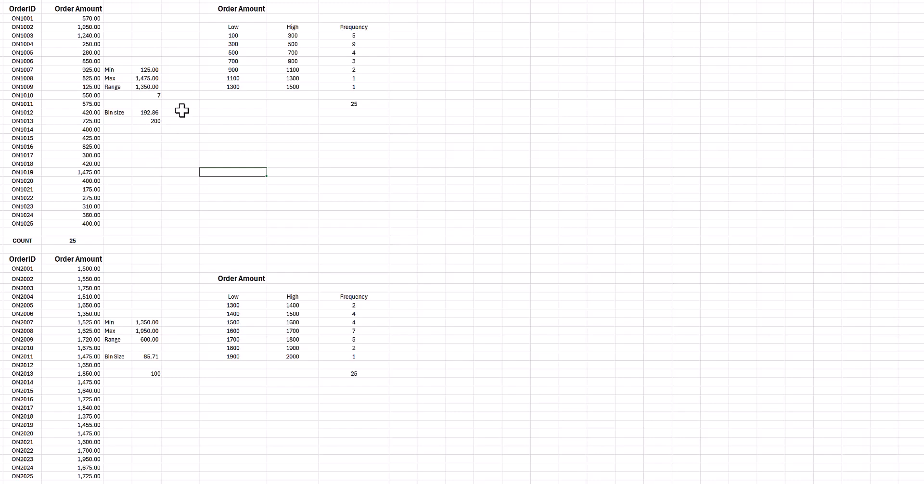
{"action": "scroll", "coordinate": [182, 114], "scroll_direction": "up", "scroll_amount": 2}
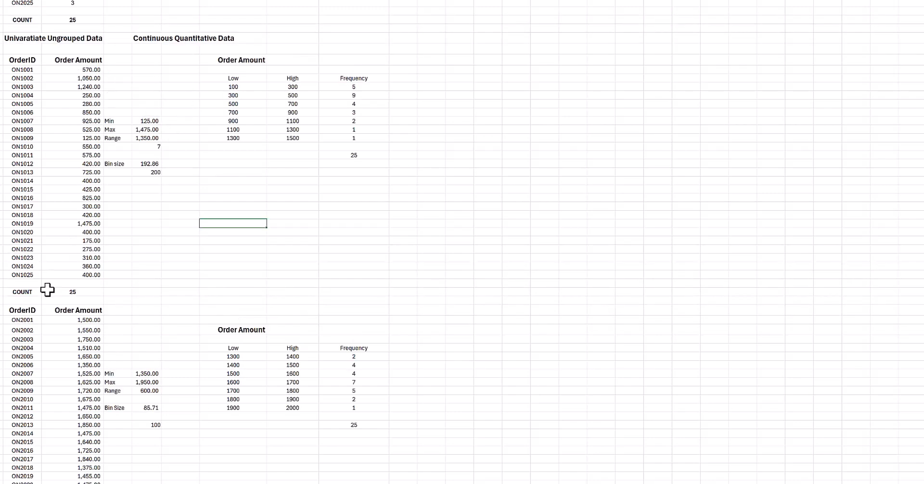
{"action": "scroll", "coordinate": [331, 236], "scroll_direction": "up", "scroll_amount": 7}
{"action": "scroll", "coordinate": [331, 236], "scroll_direction": "up", "scroll_amount": 13}
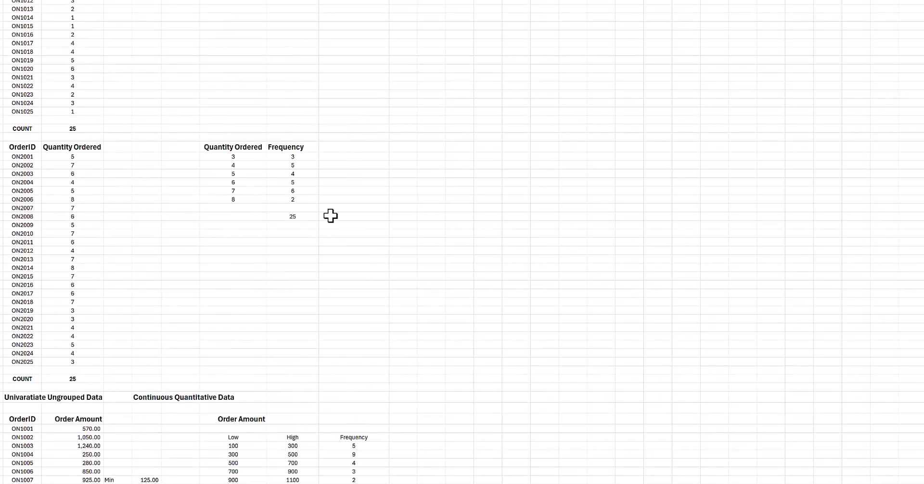
{"action": "scroll", "coordinate": [247, 365], "scroll_direction": "down", "scroll_amount": 2}
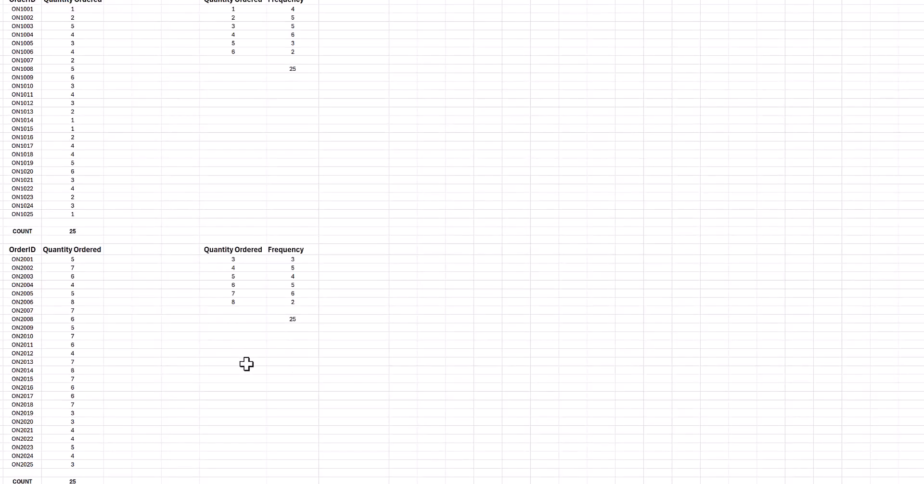